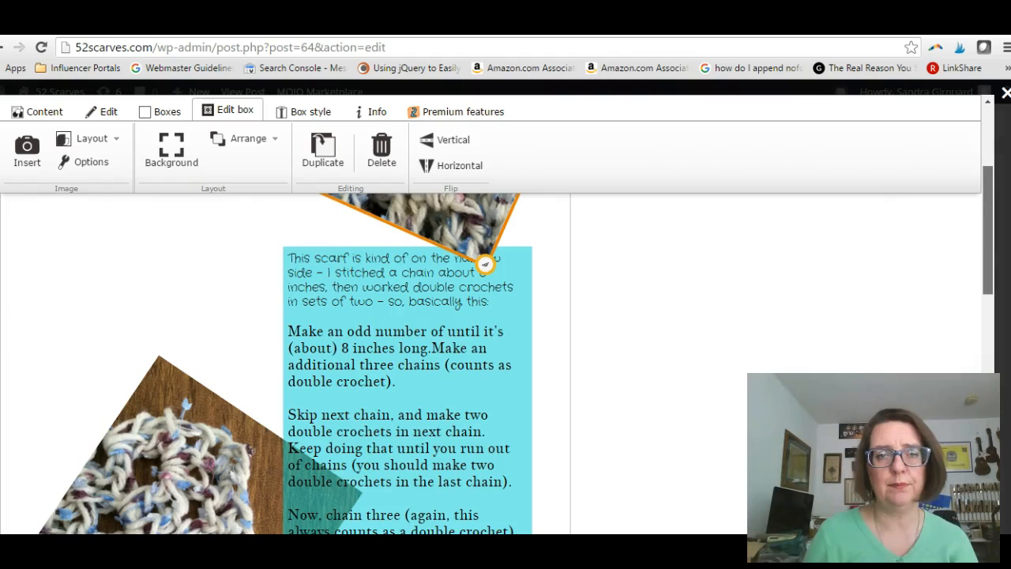
left_click_drag(987, 347, 993, 314)
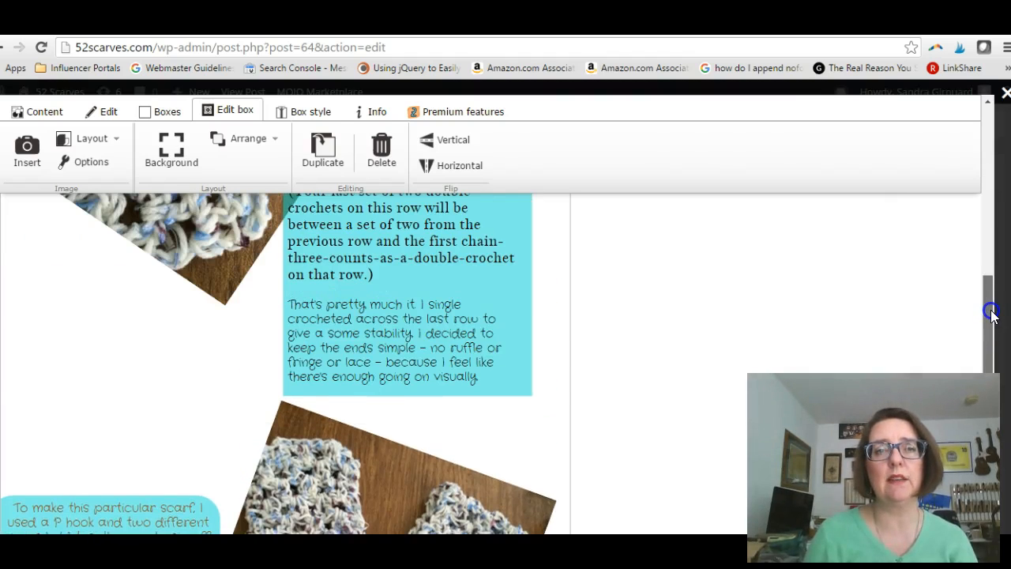
scroll(993, 314, "up", 2)
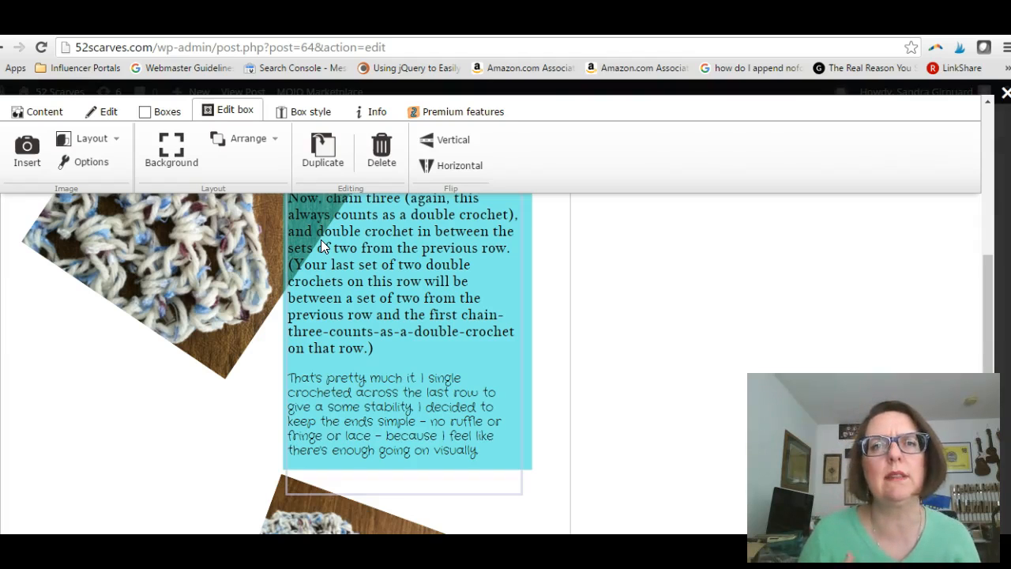
left_click(215, 116)
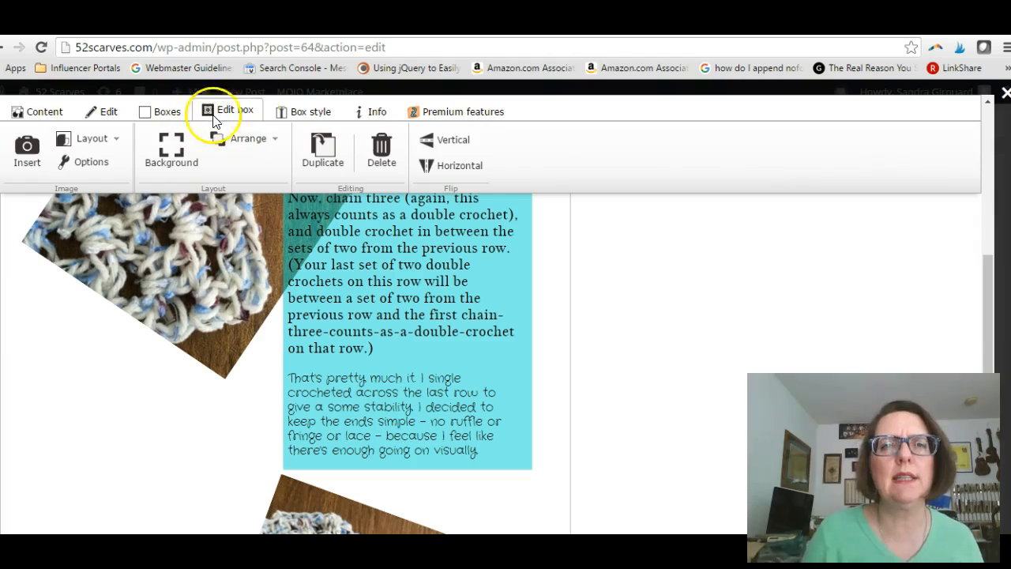
left_click(447, 109)
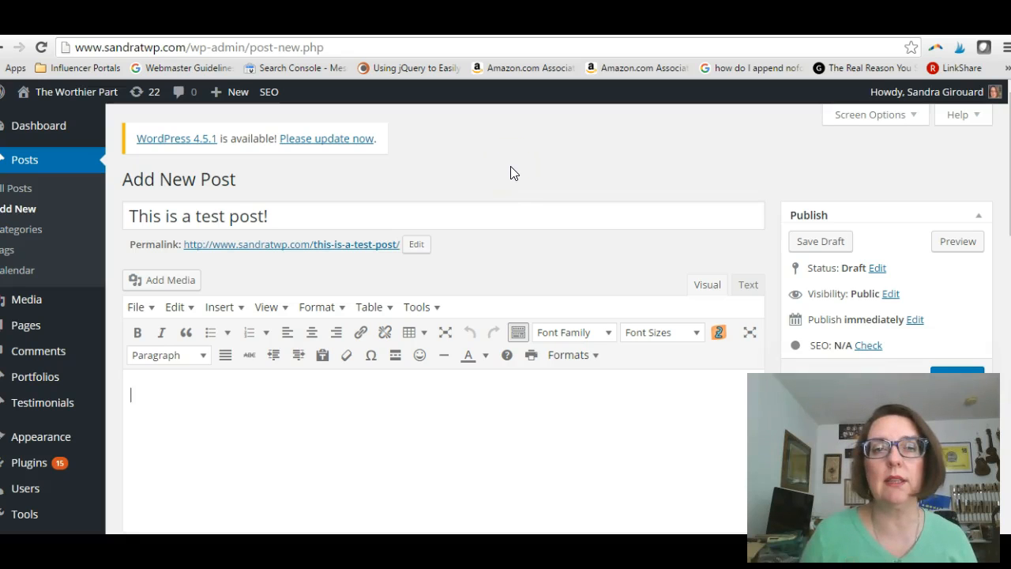
- Open the visual layout editor for the test post and add a text box to the blank canvas
left_click(723, 340)
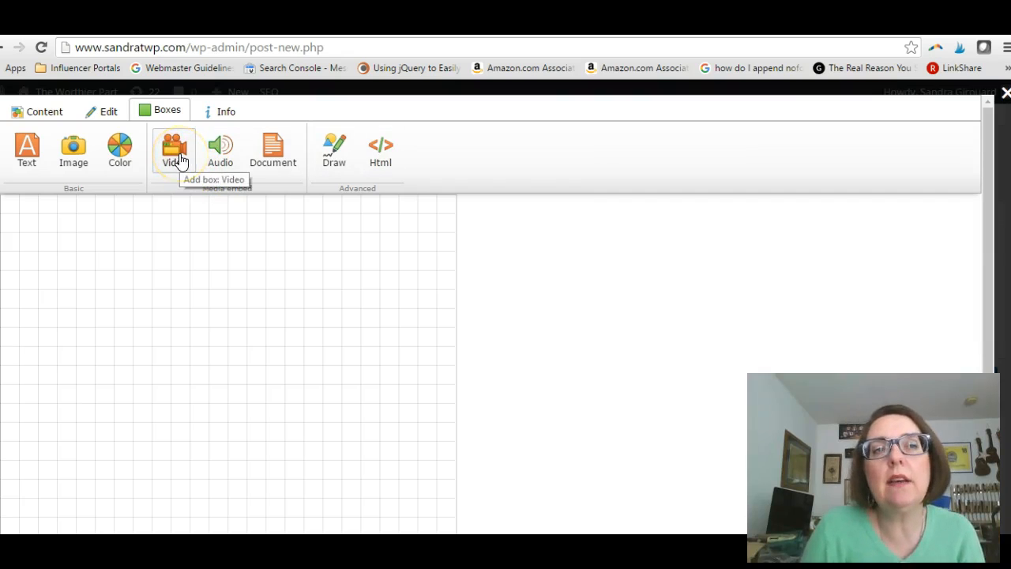
left_click(26, 150)
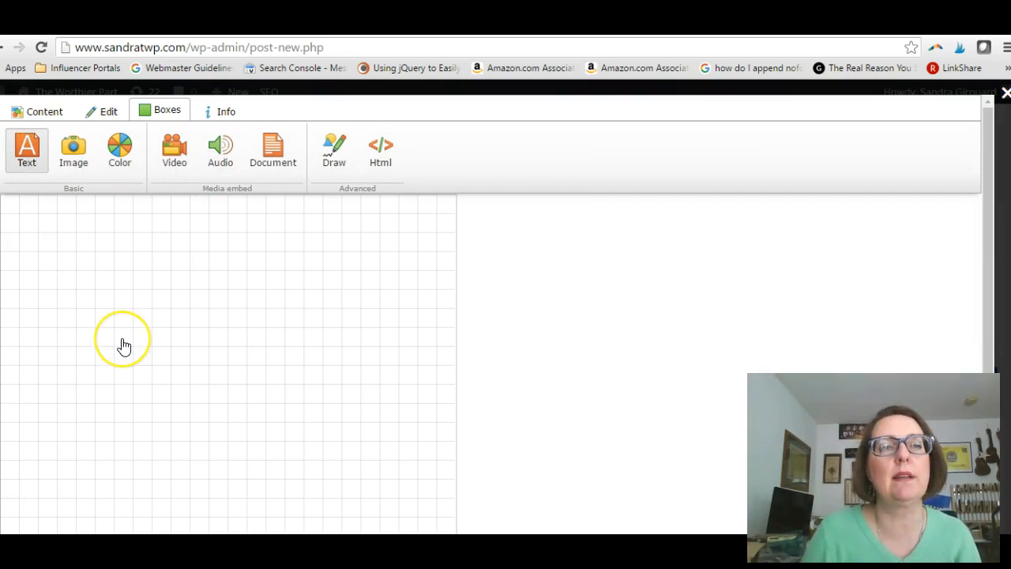
left_click(27, 150)
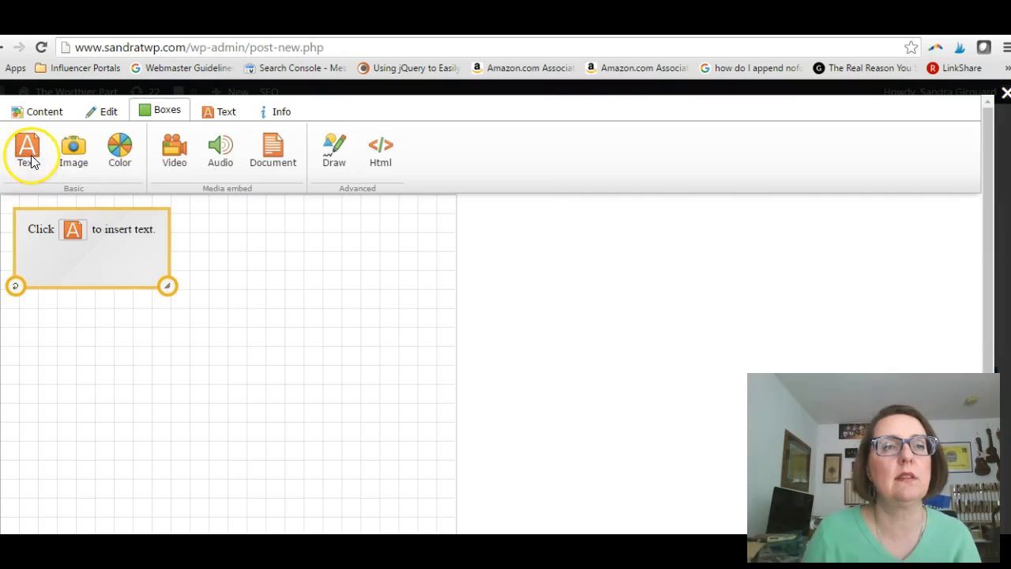
- Enter "This is going to be so much fun. Wait until you give it a shot!" in the text box
left_click(73, 233)
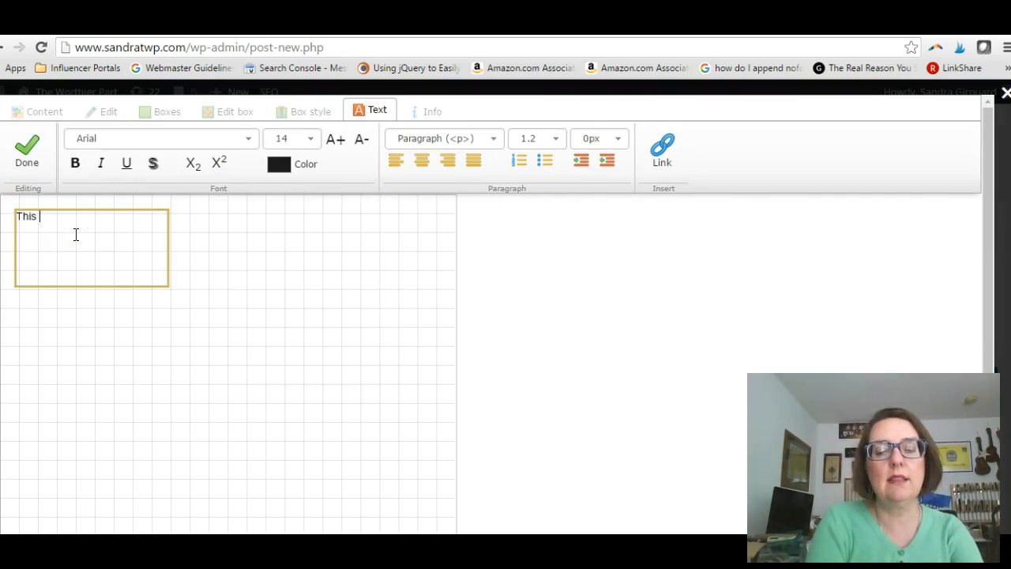
type("This is going to be s")
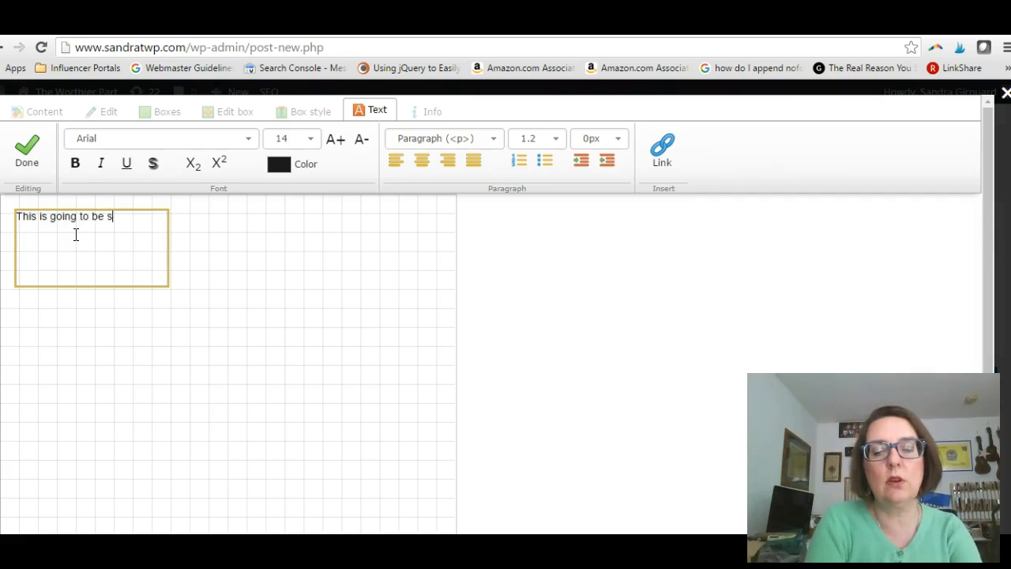
type("o much fun. Wait until you give")
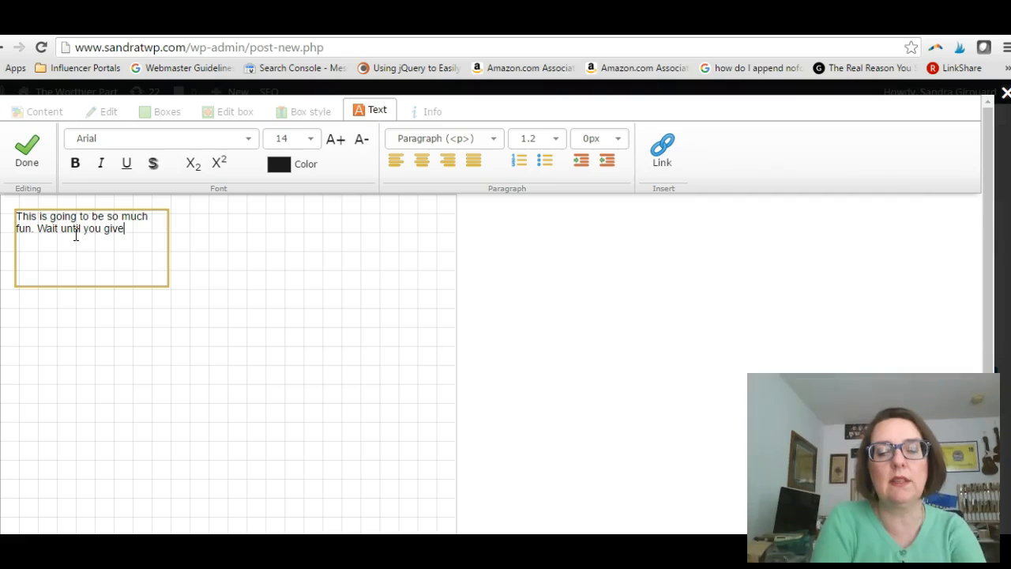
type(" it a shot!")
- Center all the text in the box and set it in Copperplate Gothic Light at size 22
key("ctrl+a")
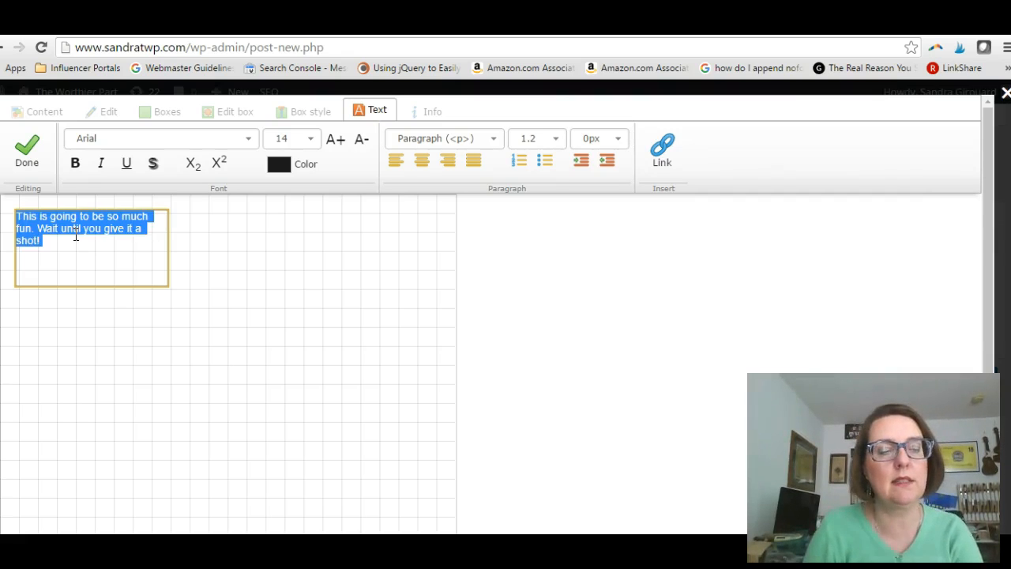
left_click(424, 162)
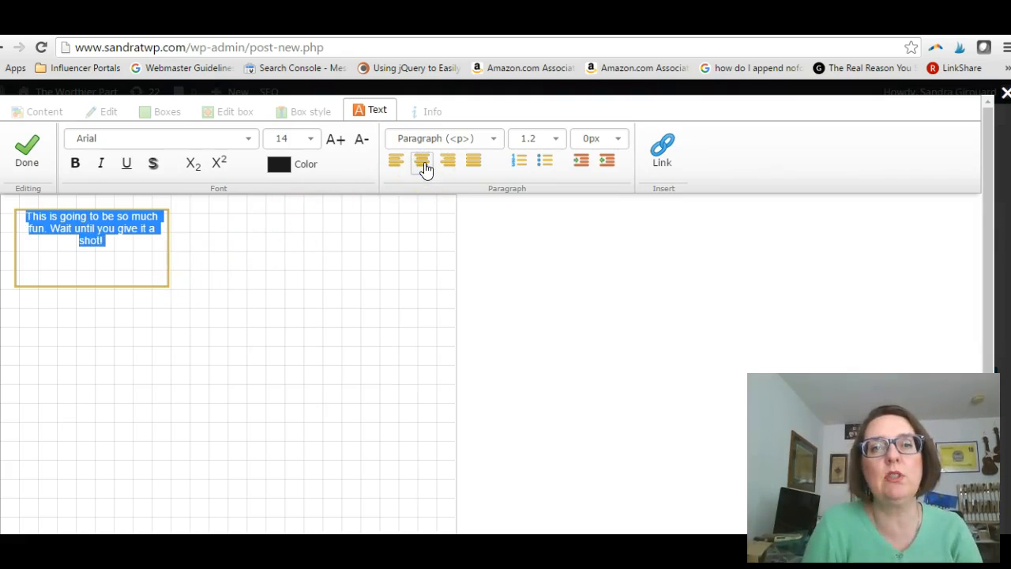
left_click(250, 140)
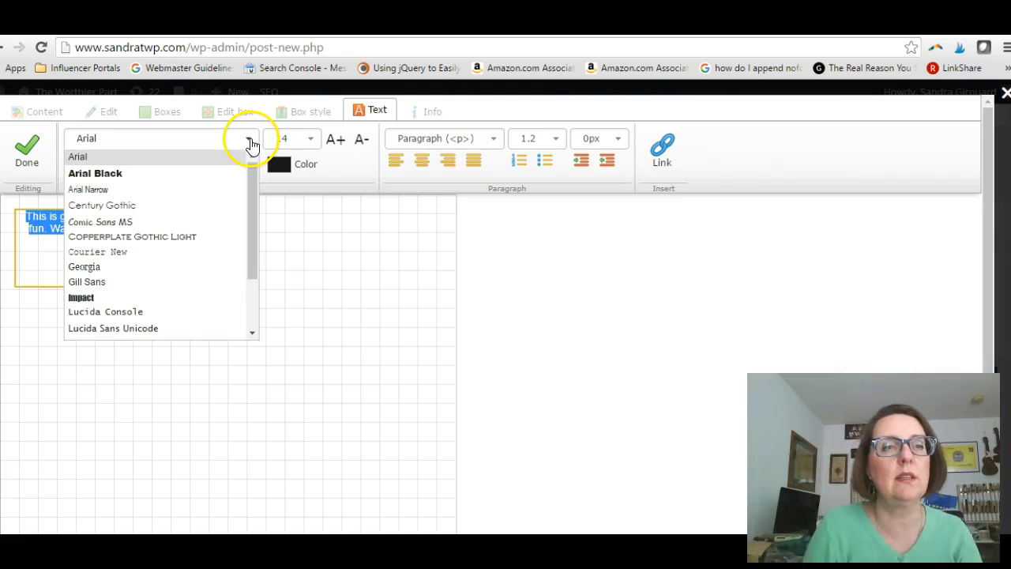
left_click(189, 237)
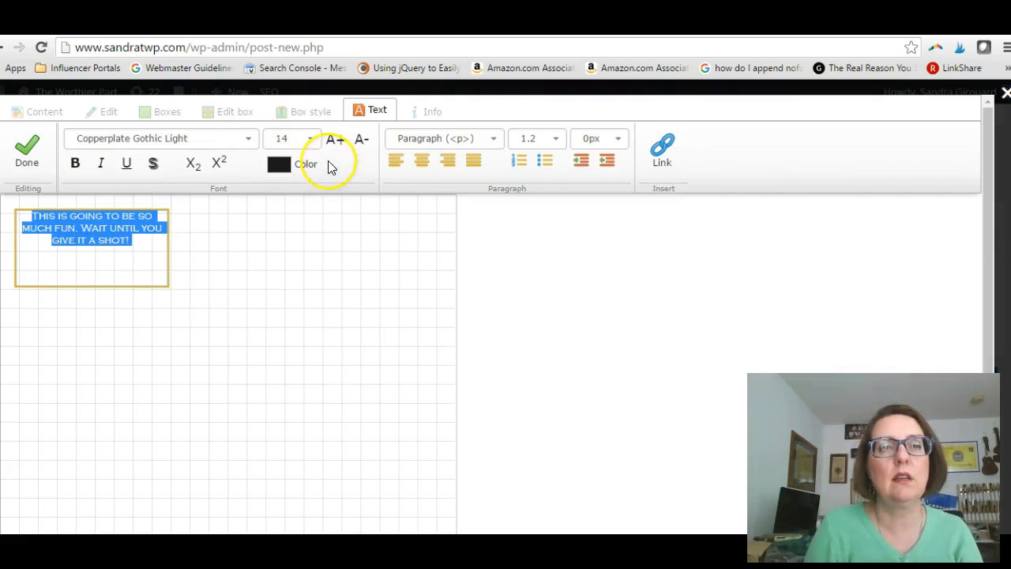
left_click(310, 139)
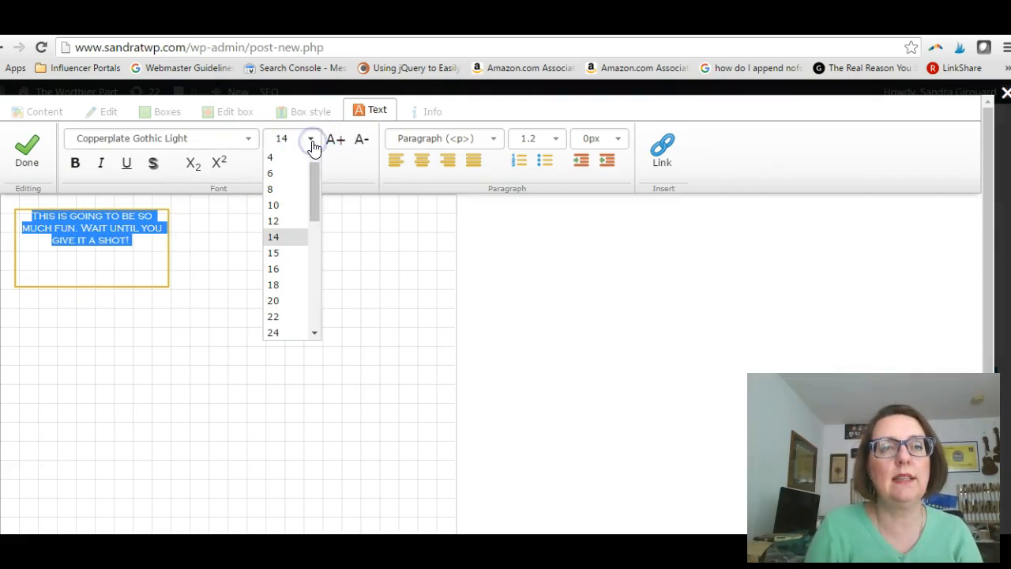
left_click(283, 316)
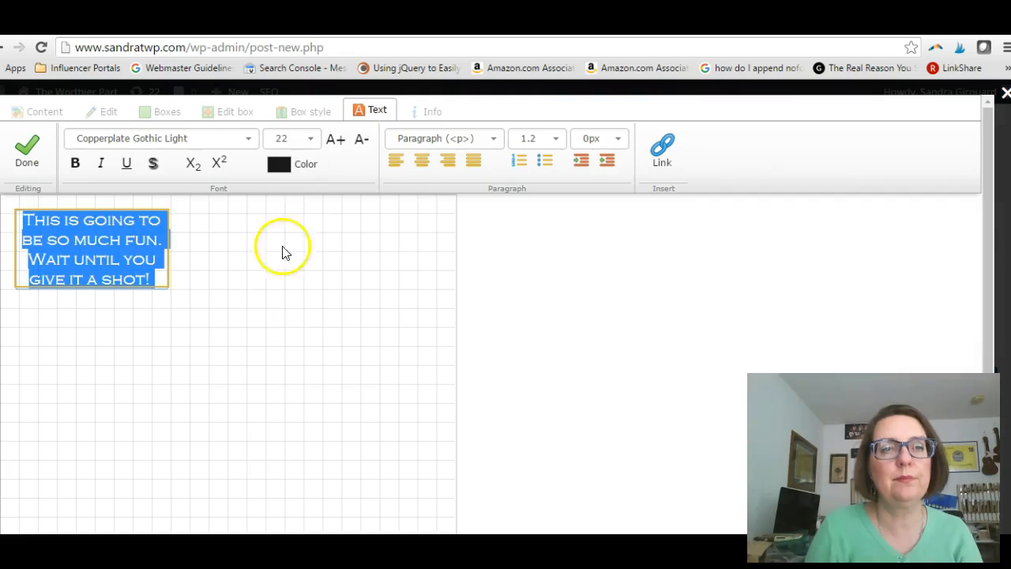
- Color the selected text green (#04b404) and make it bold
left_click(300, 166)
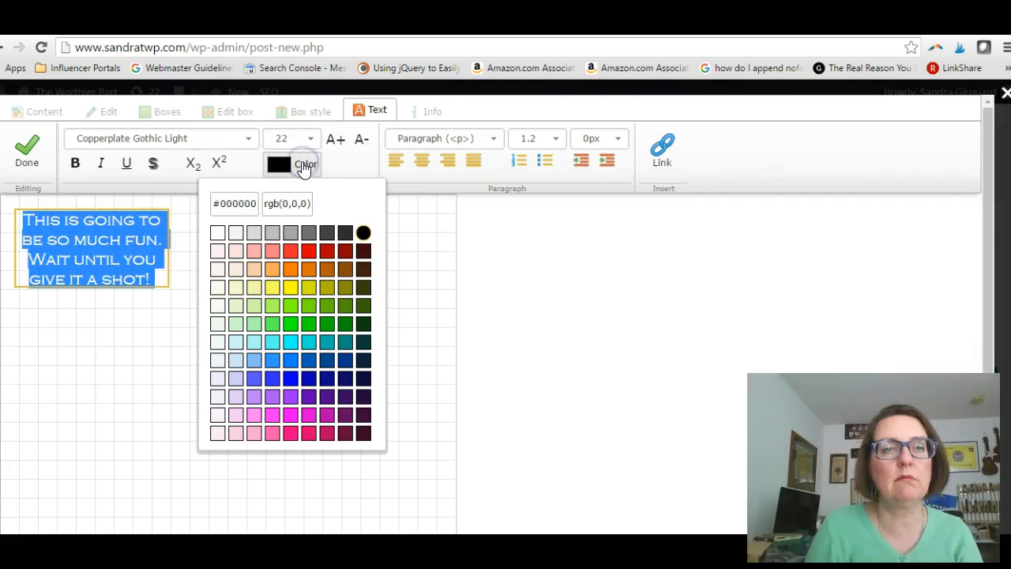
left_click(326, 323)
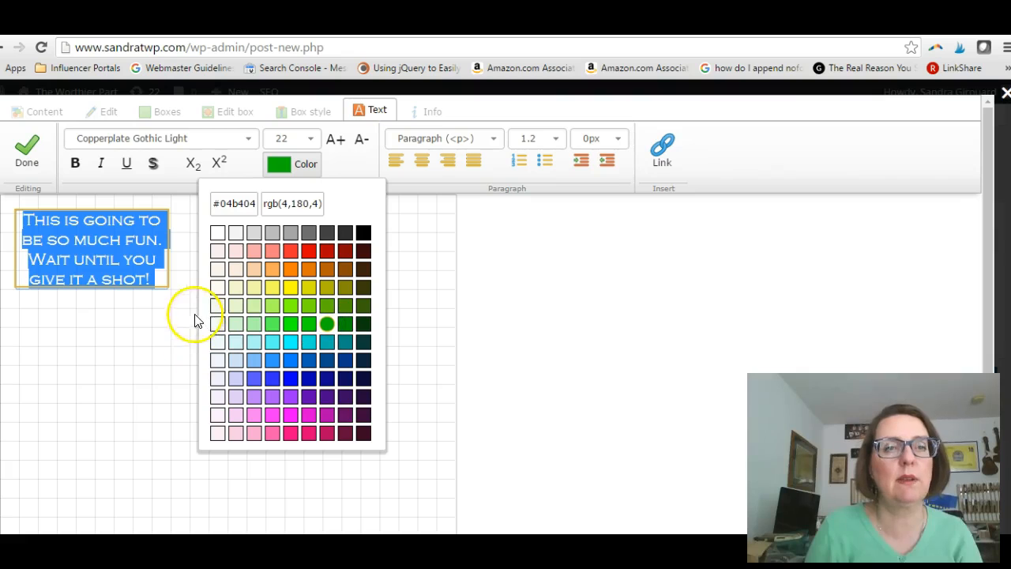
left_click(74, 166)
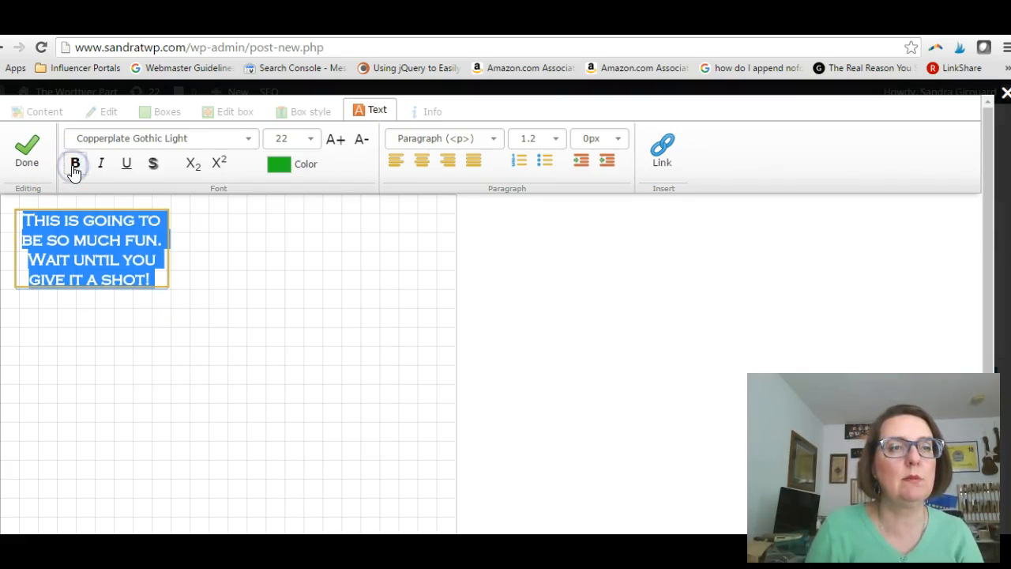
left_click(151, 245)
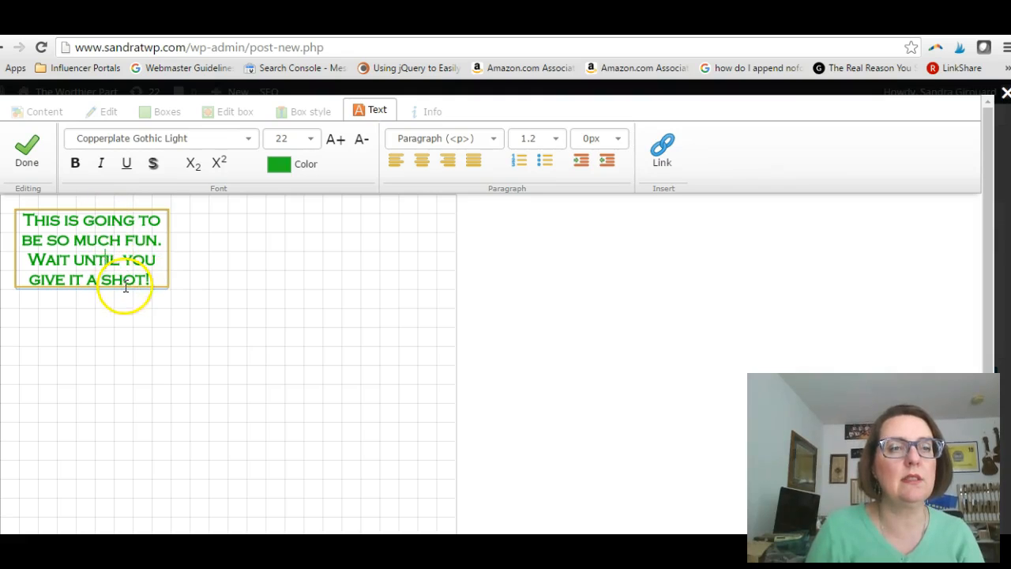
- Finish the text editing and widen the text box to about 289 by 93 so the whole message fits
left_click(221, 308)
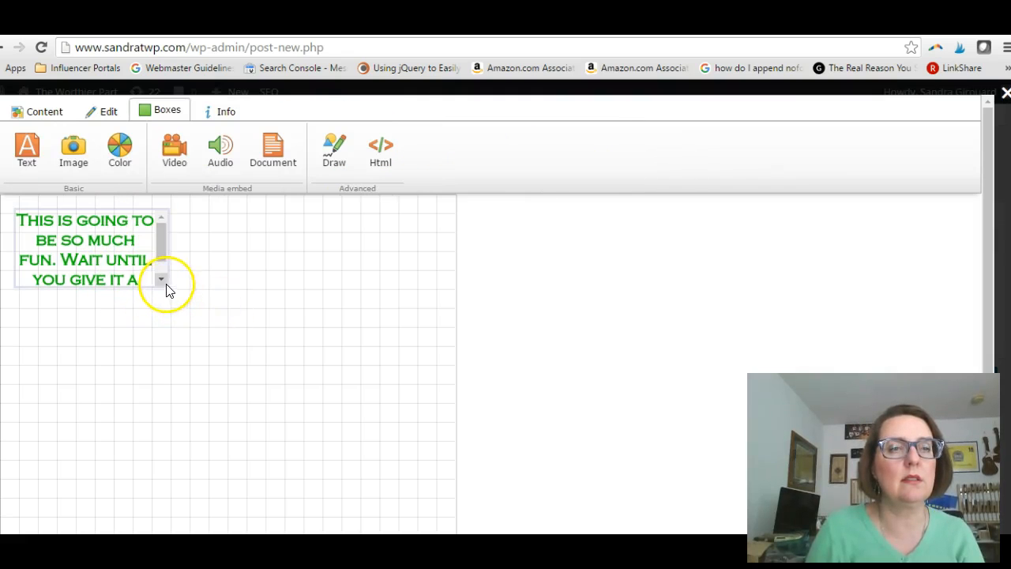
left_click(166, 288)
left_click(164, 280)
left_click_drag(168, 288, 236, 284)
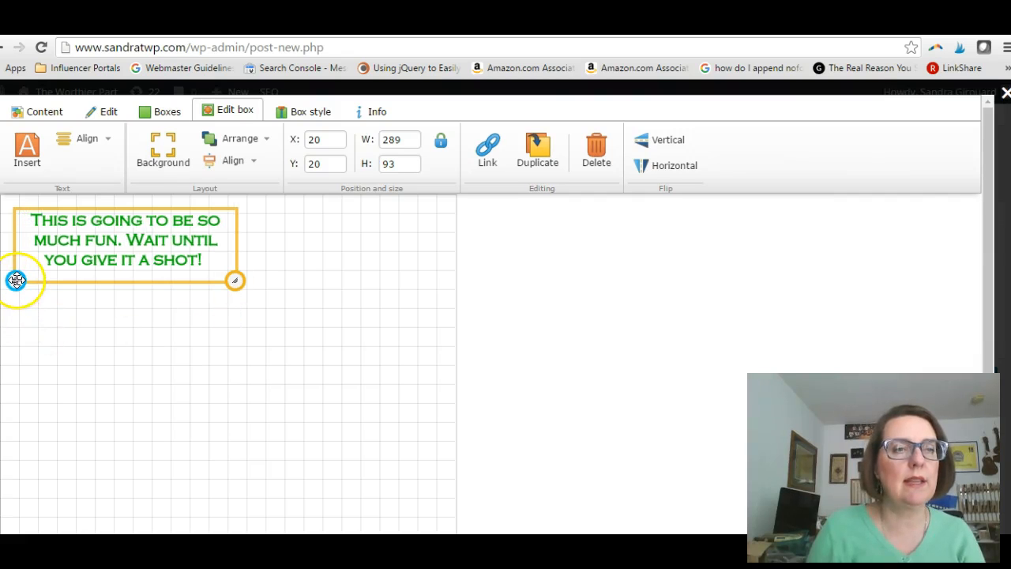
- Rotate the text box counterclockwise so its lines slant upward to the right
left_click_drag(29, 307, 36, 313)
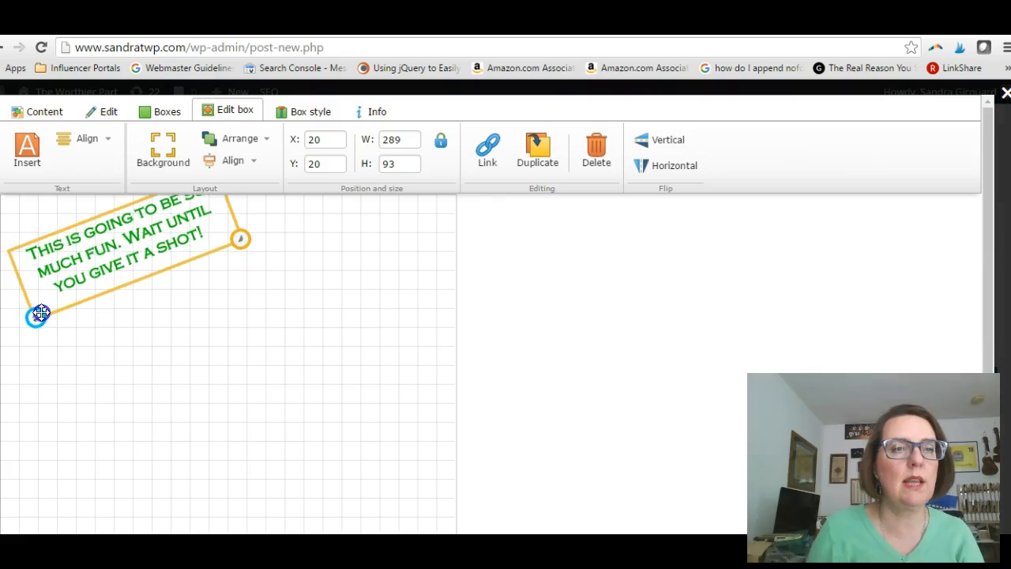
left_click(79, 230)
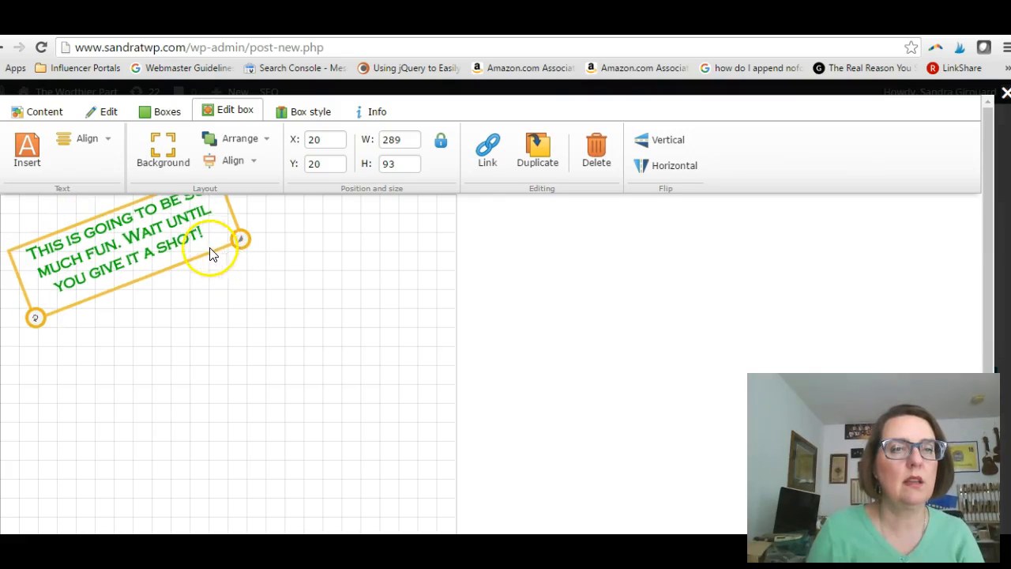
left_click(192, 303)
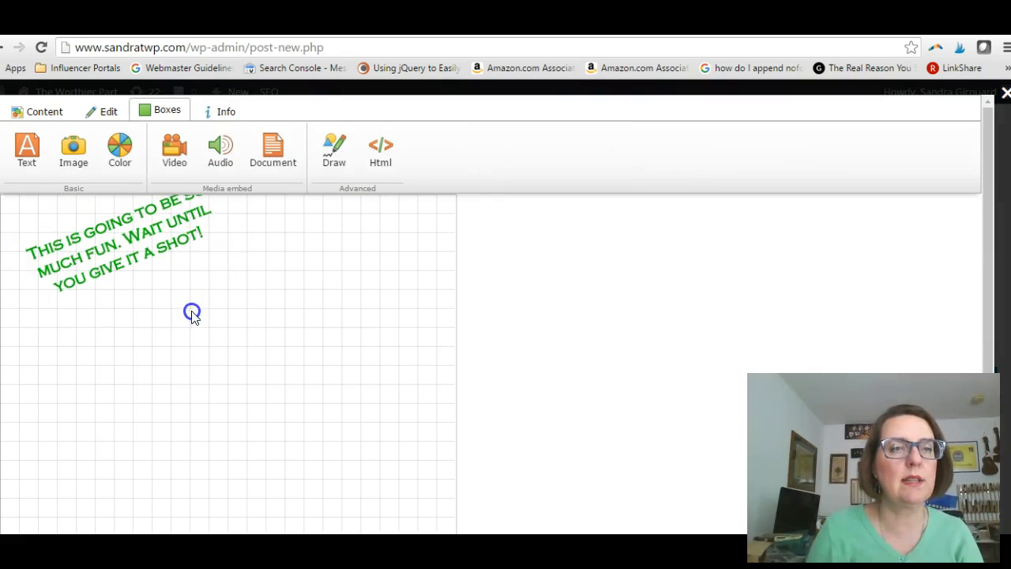
- Move the tilted text box down to about X 15, Y 73 so it sits fully inside the canvas
left_click(166, 248)
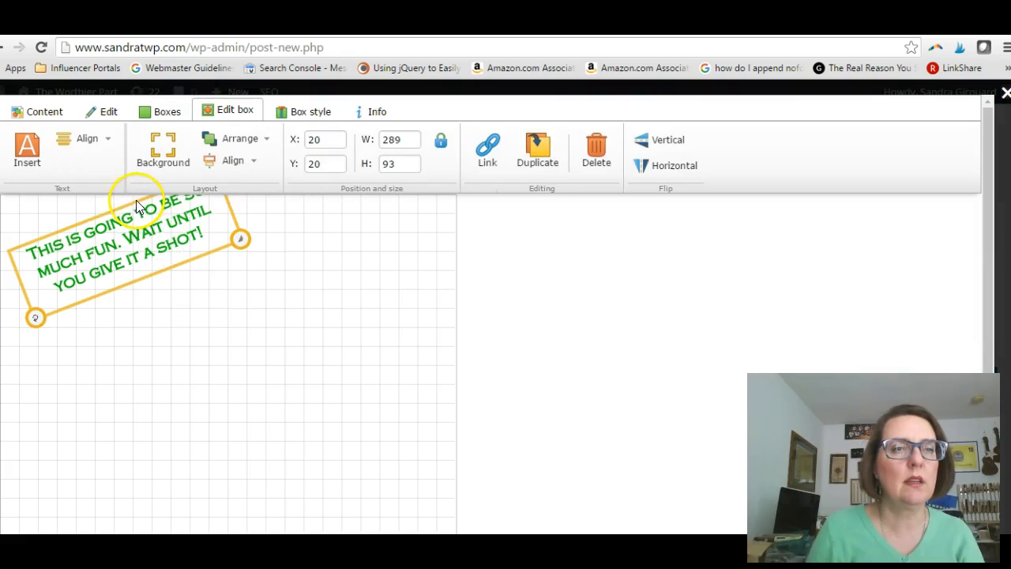
left_click(135, 215)
left_click(137, 220)
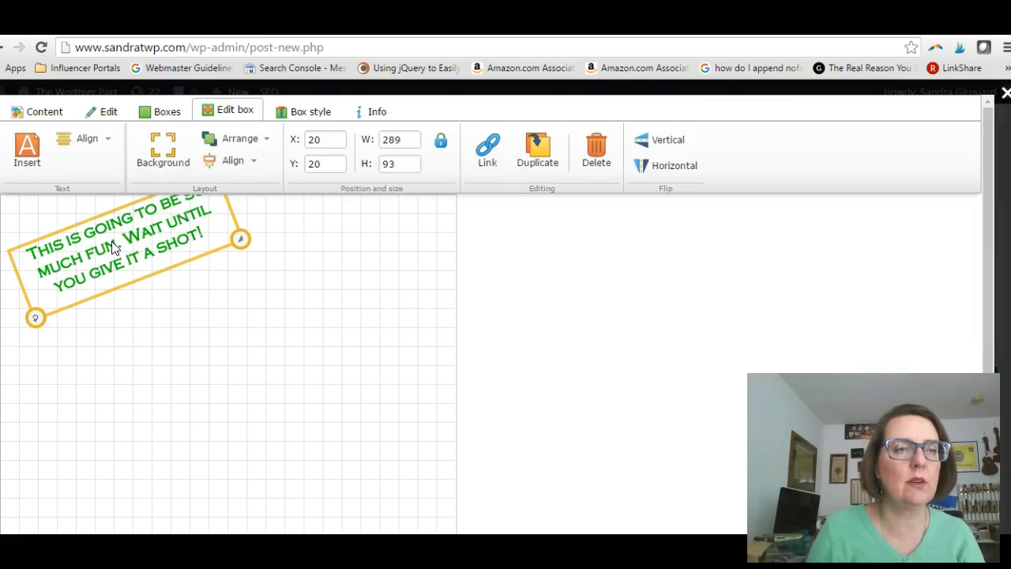
left_click_drag(68, 312, 66, 353)
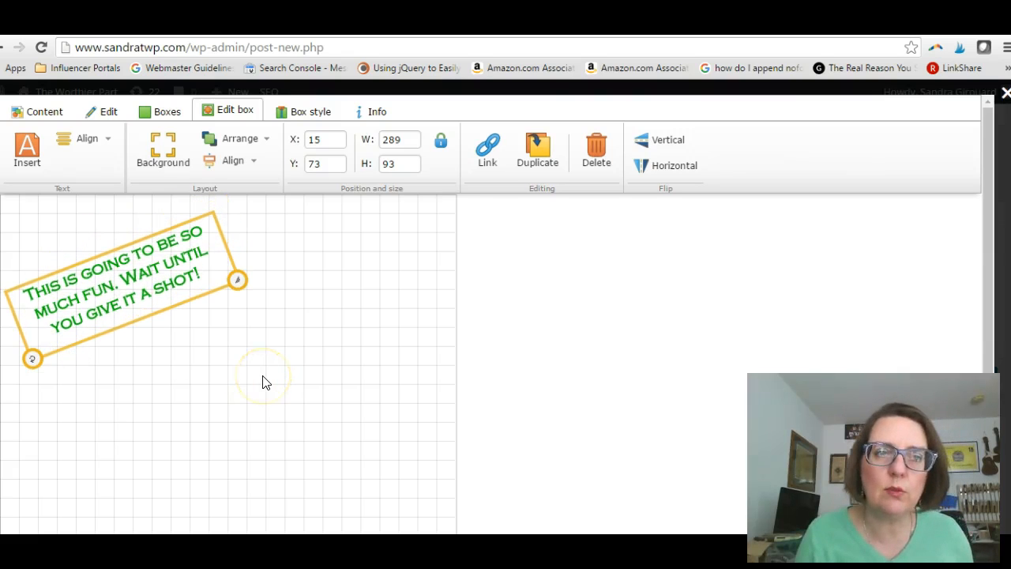
left_click(376, 287)
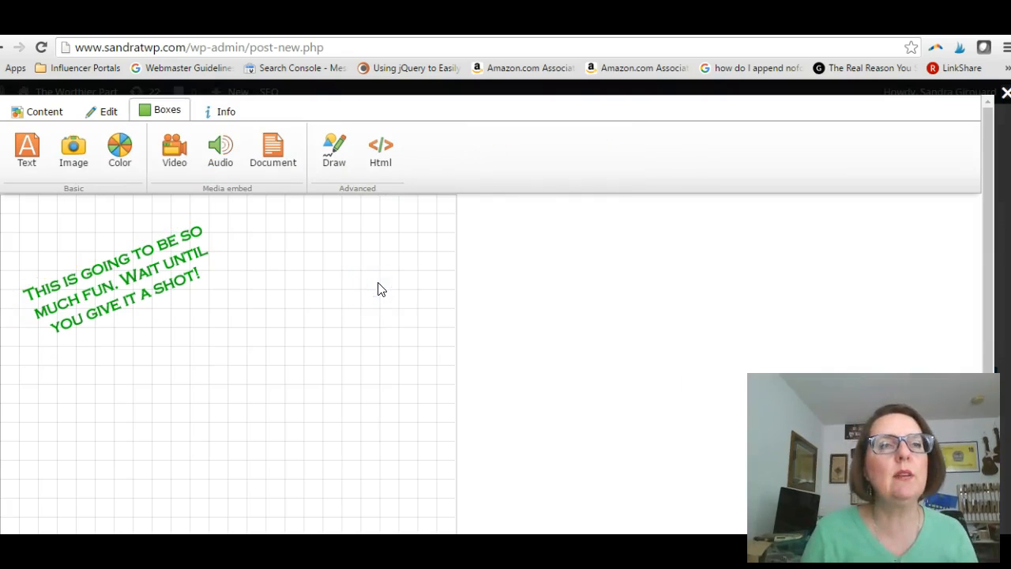
- Add a video box and place it below and to the right of the text, at about X 263, Y 229
left_click(179, 158)
left_click(193, 251)
left_click_drag(159, 230, 345, 384)
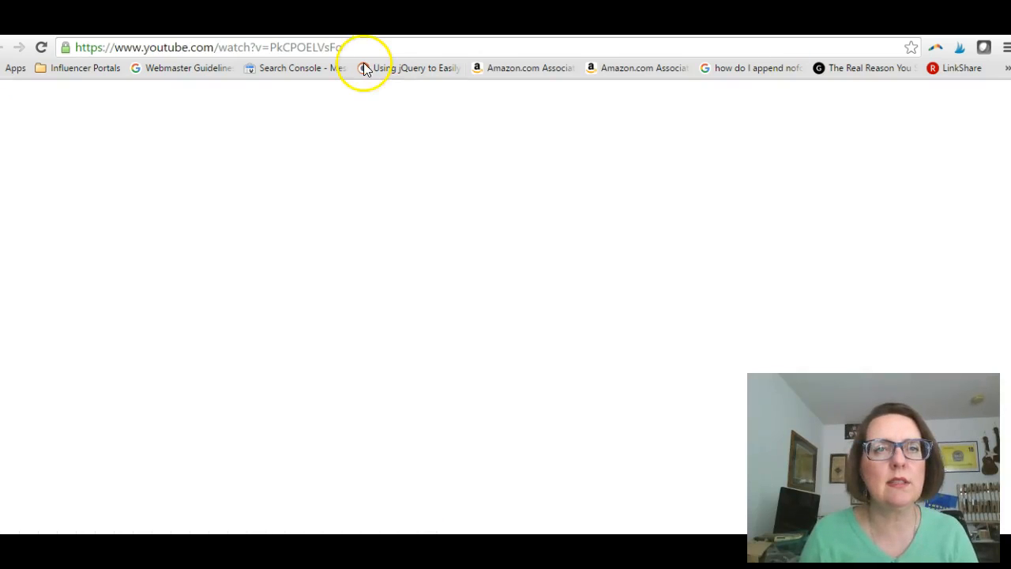
left_click(340, 46)
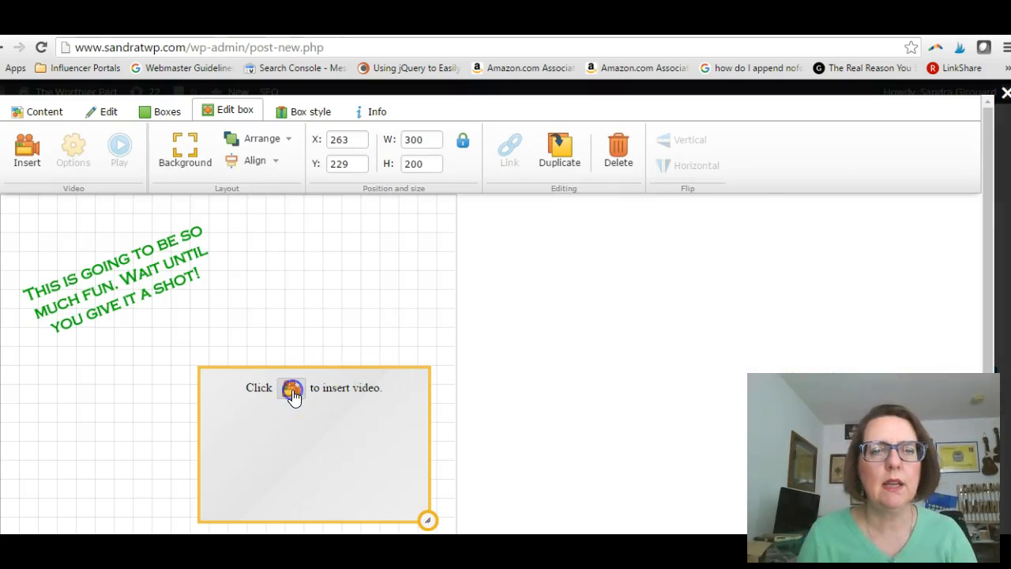
left_click(291, 389)
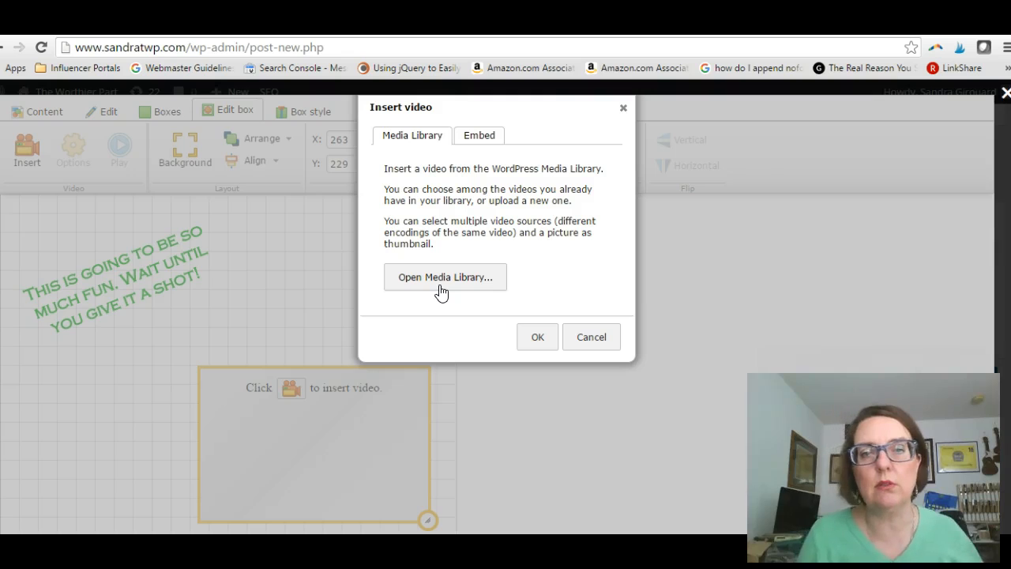
left_click(482, 138)
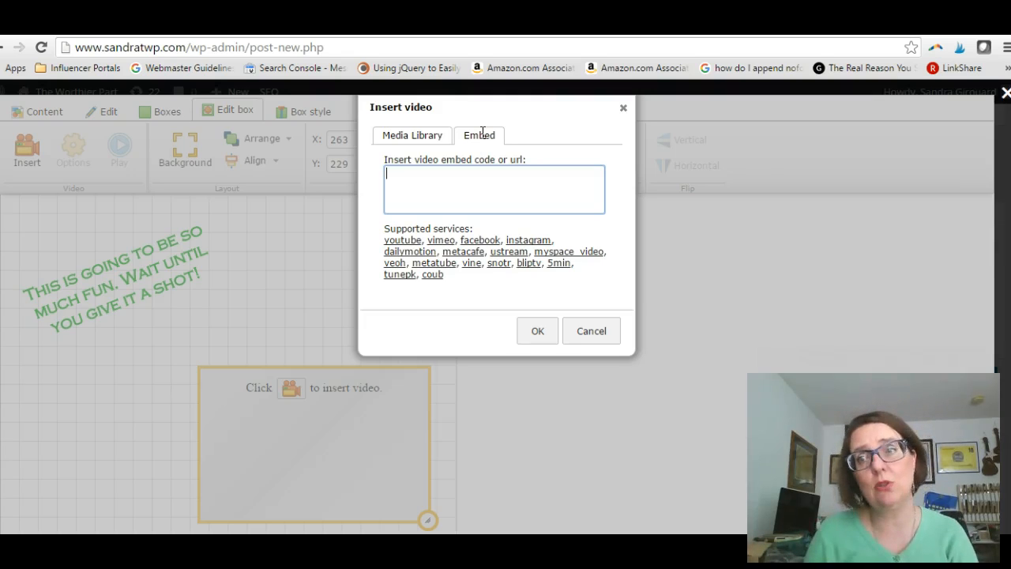
type("https://www.youtube.com/watch?v=PkCPOELVsFo")
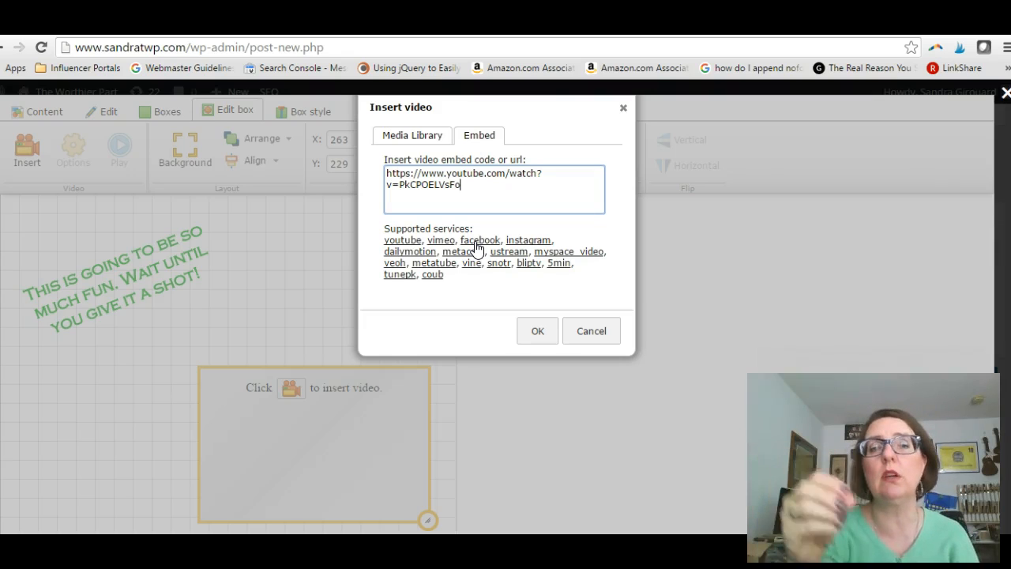
left_click(537, 338)
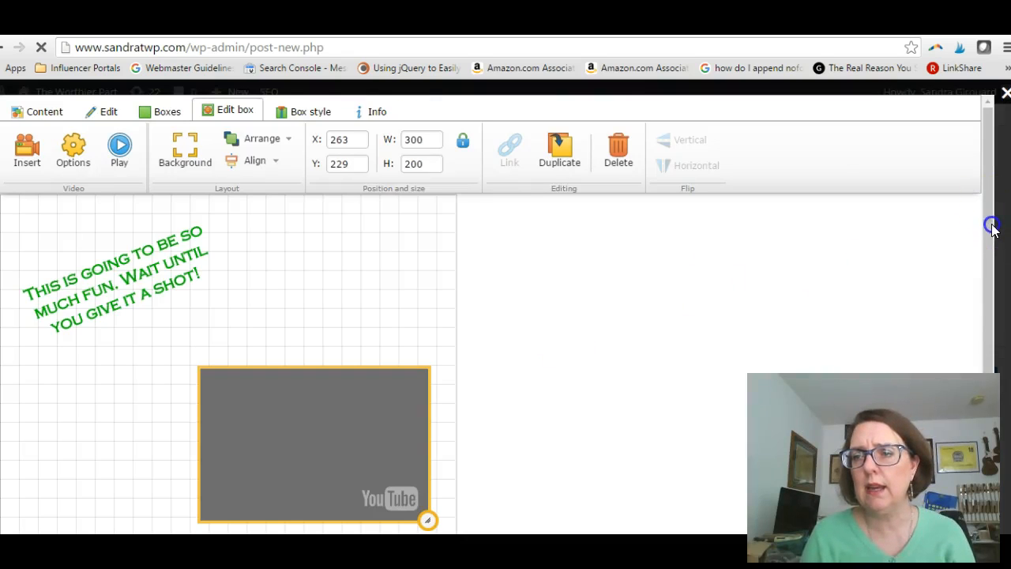
- Enlarge the embedded video box to about 318 wide by 224 high
scroll(990, 277, "down", 2)
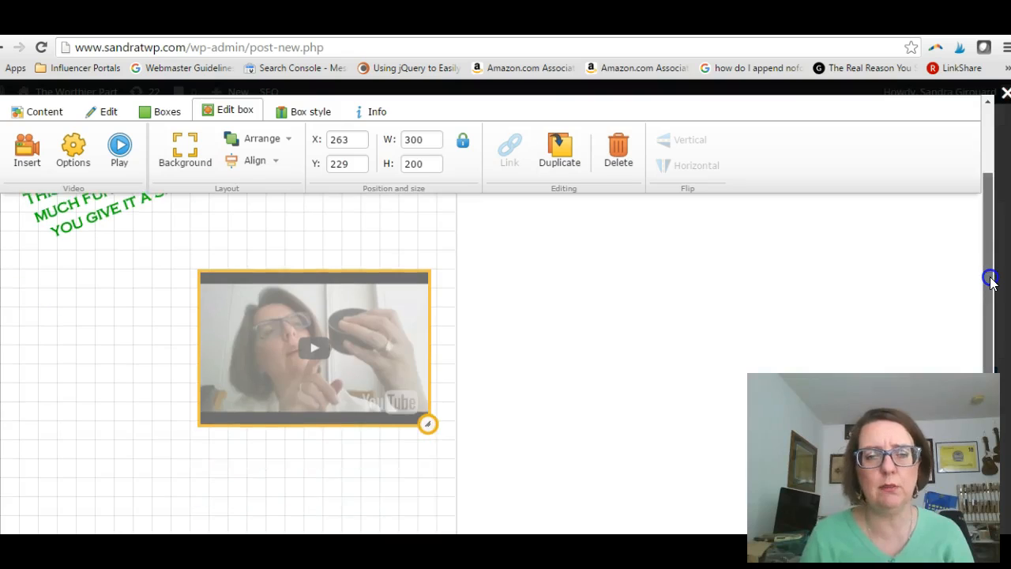
left_click(428, 420)
left_click_drag(429, 420, 442, 437)
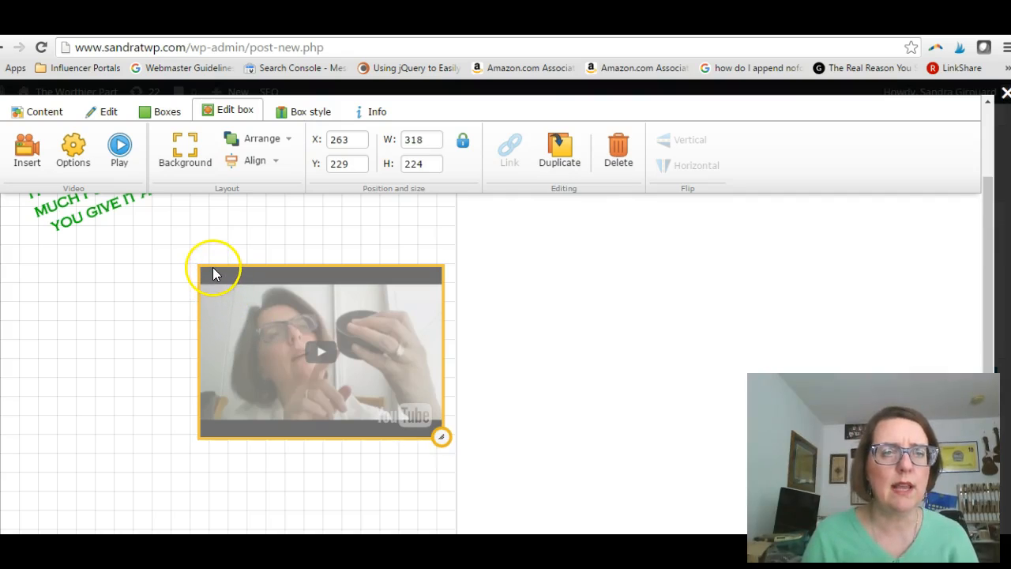
- Move the video box down and to the left on the canvas, to about X 142, Y 273
left_click(184, 275)
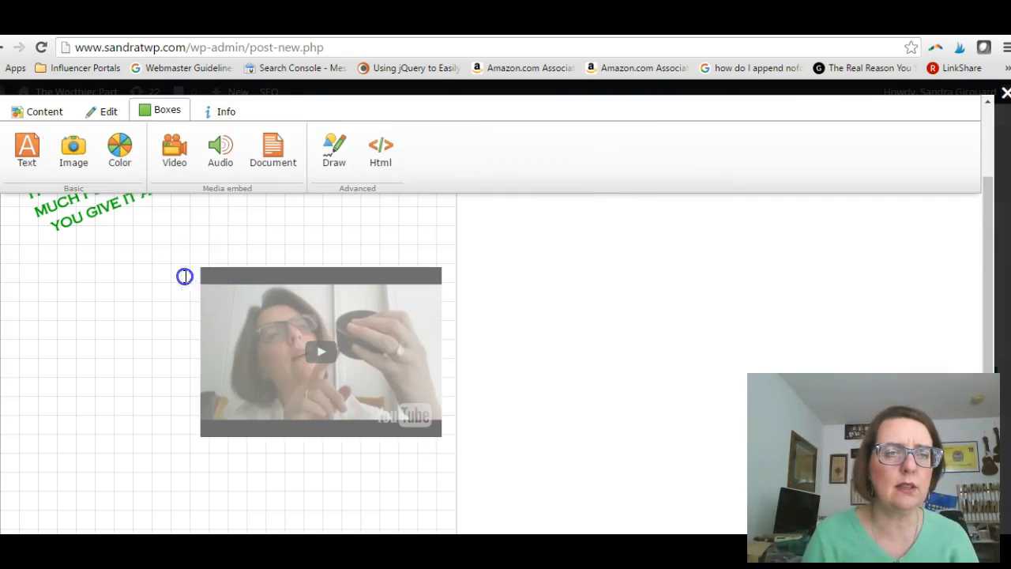
left_click(209, 276)
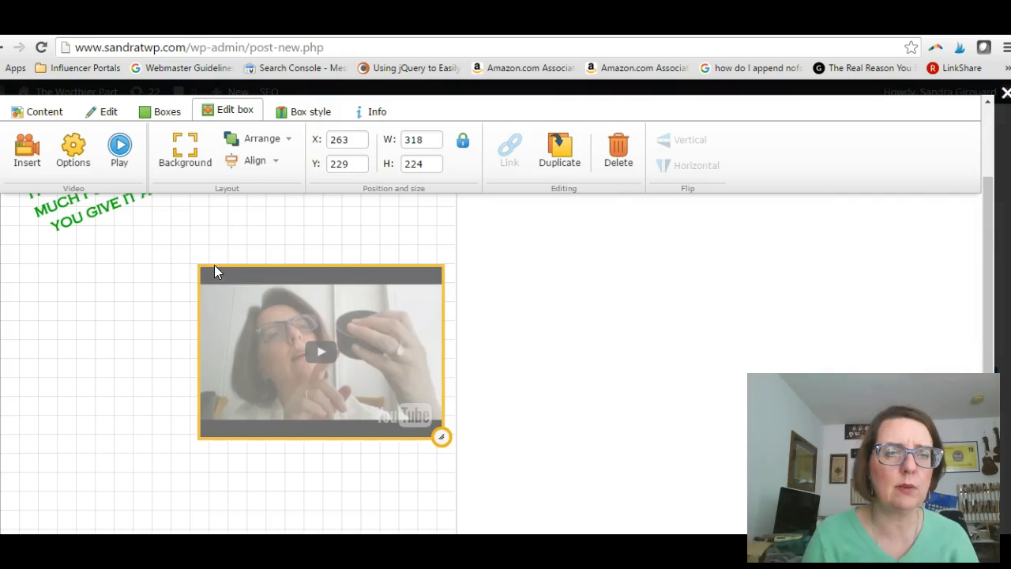
left_click(192, 266)
left_click(217, 278)
left_click_drag(215, 276, 122, 310)
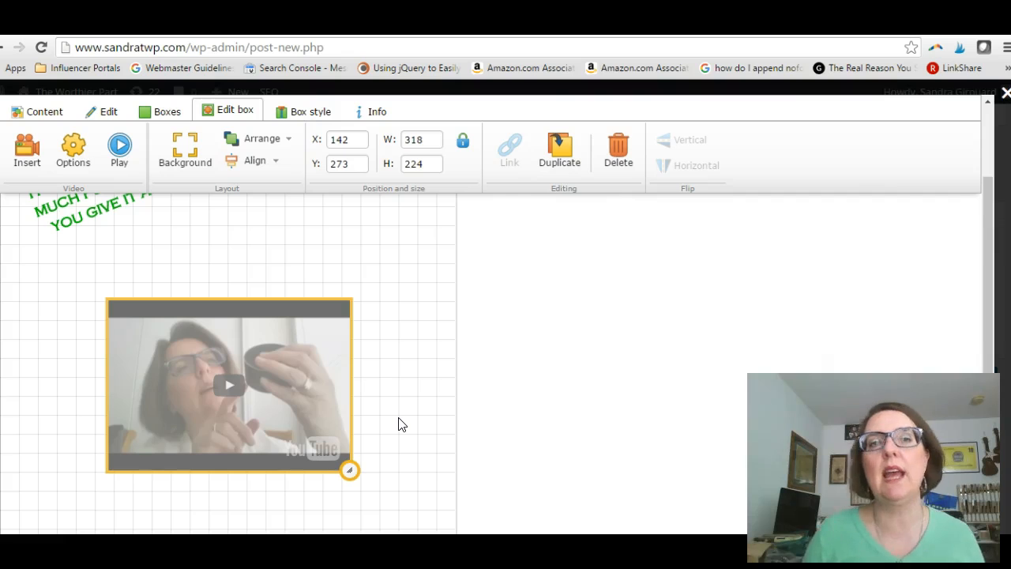
- Enlarge the video box to a height of about 242 and set its width to exactly 400
left_click_drag(349, 471, 377, 482)
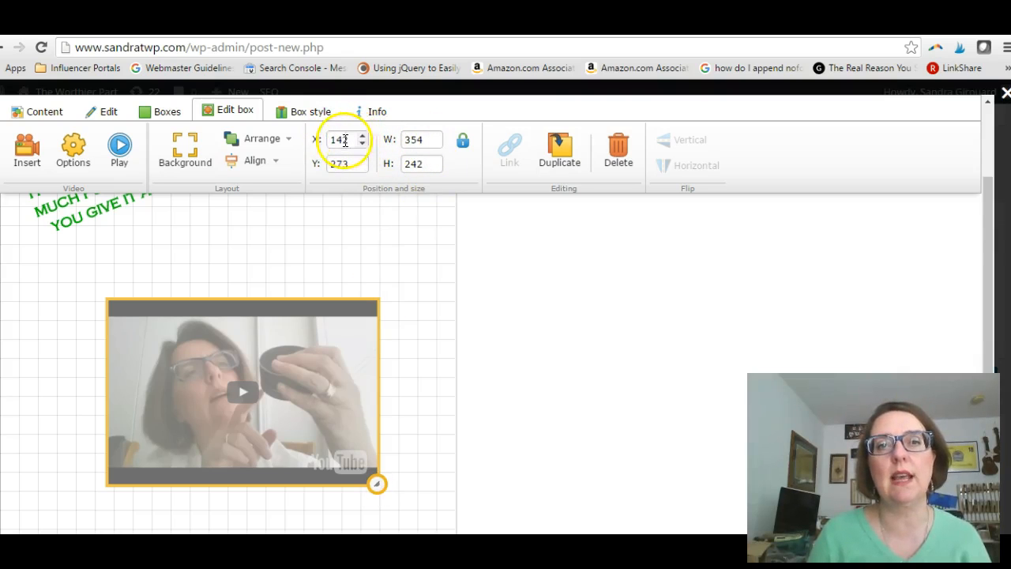
left_click_drag(406, 142, 426, 141)
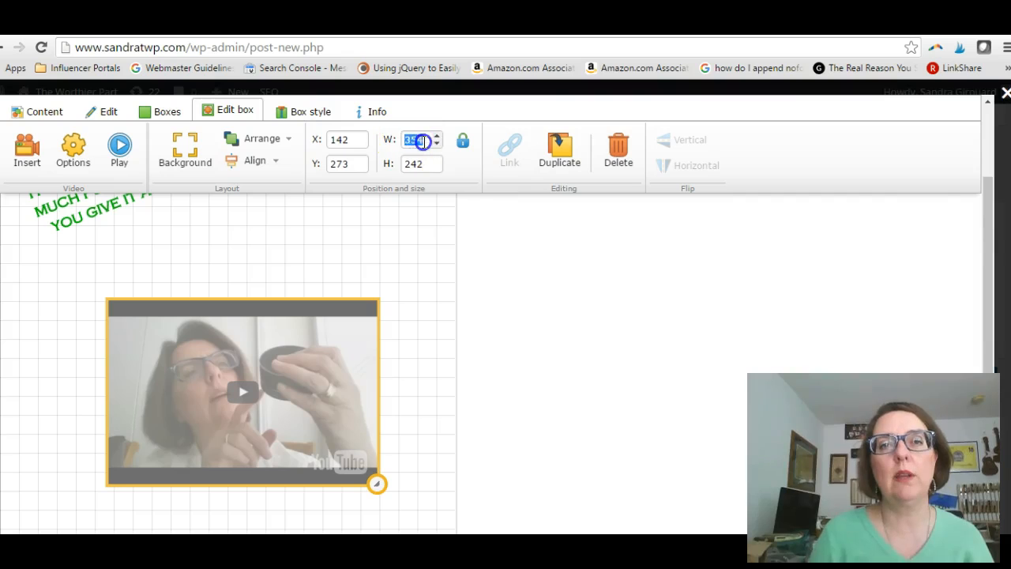
type("400")
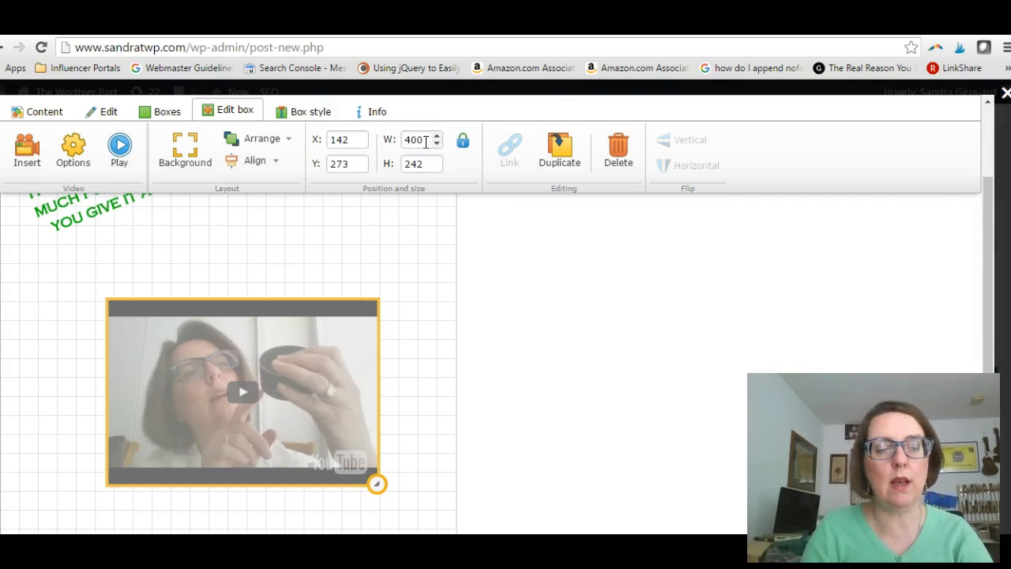
key("Tab")
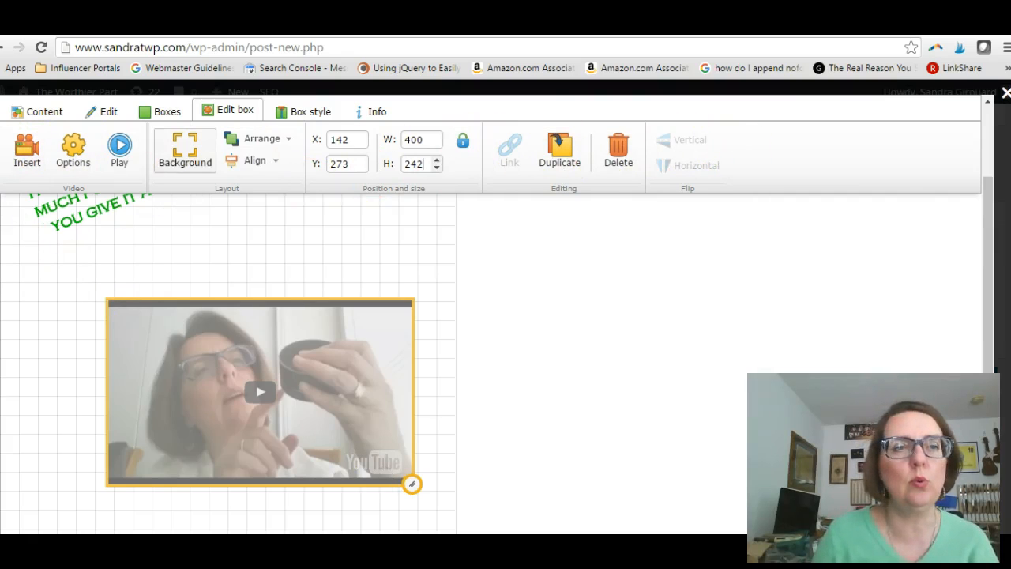
left_click(435, 237)
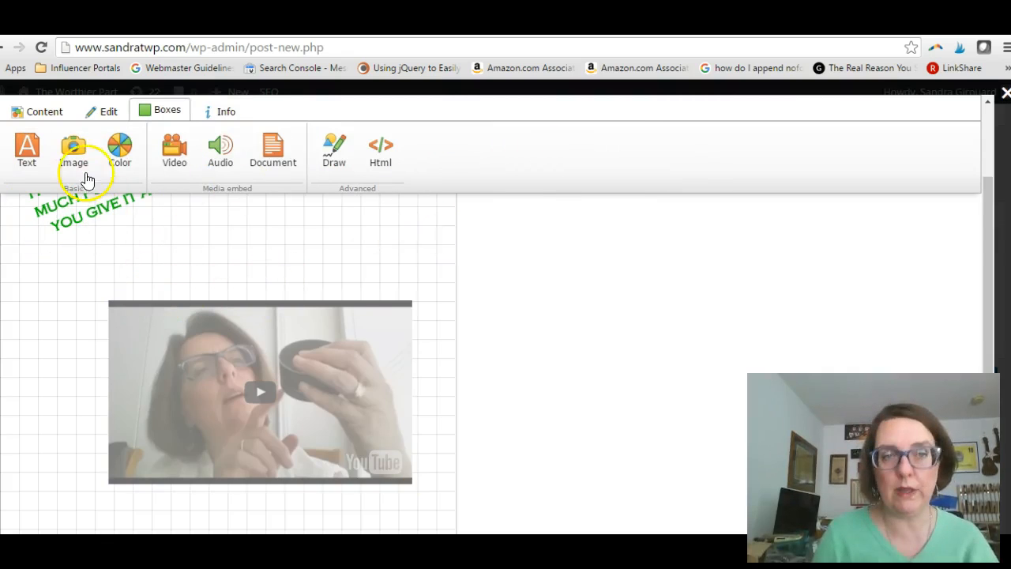
left_click(373, 310)
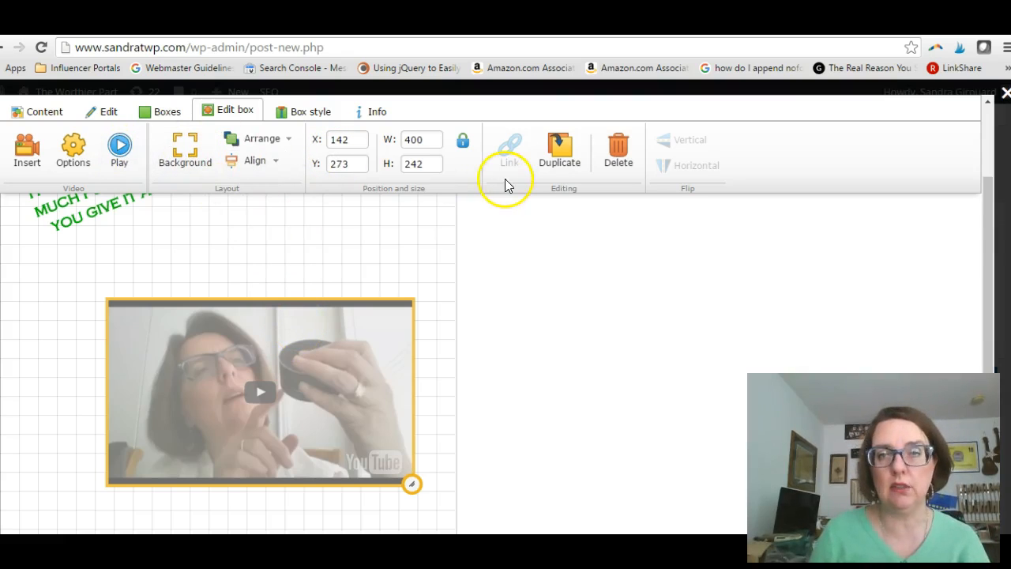
left_click(330, 245)
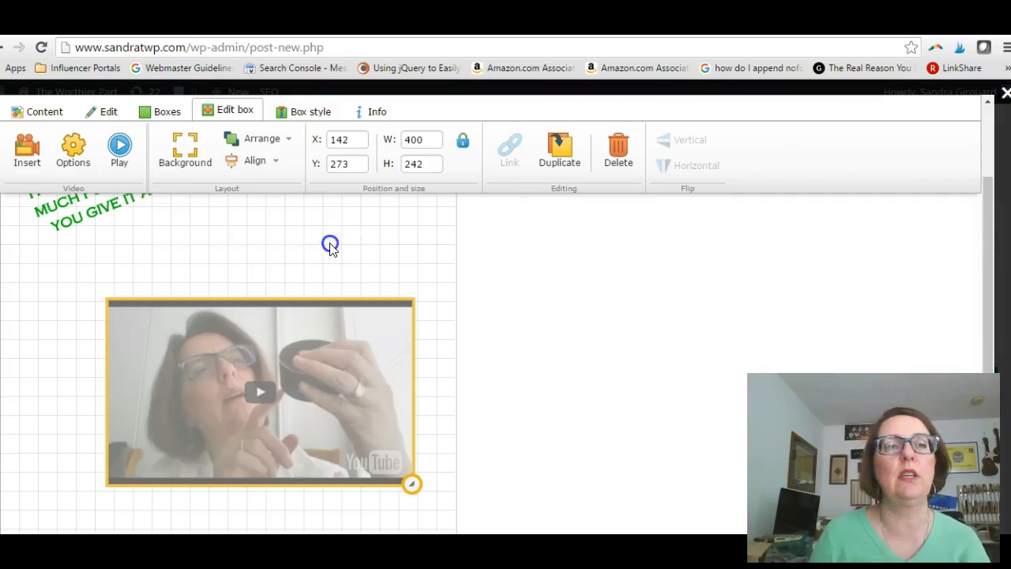
left_click(55, 230)
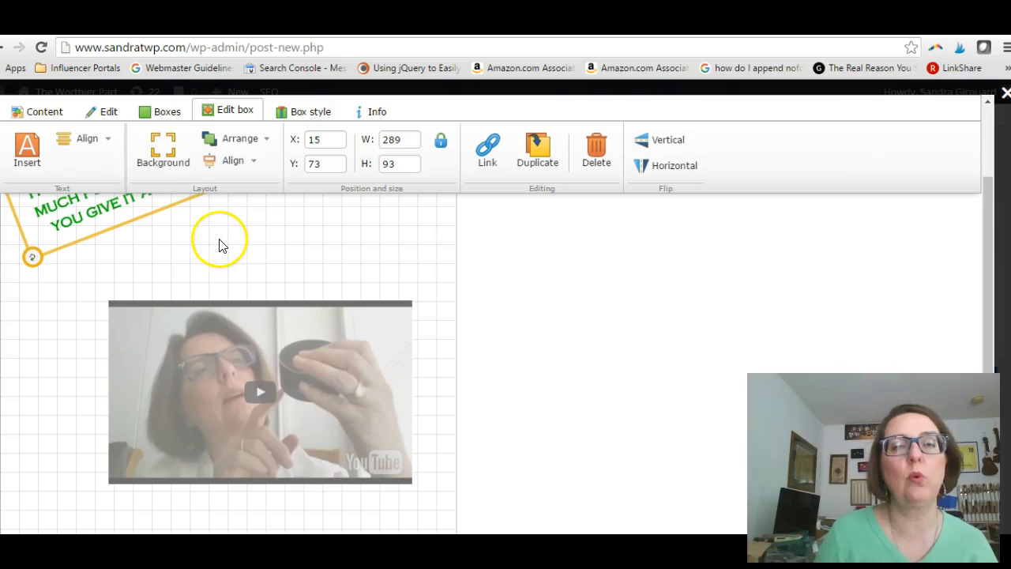
double_click(83, 211)
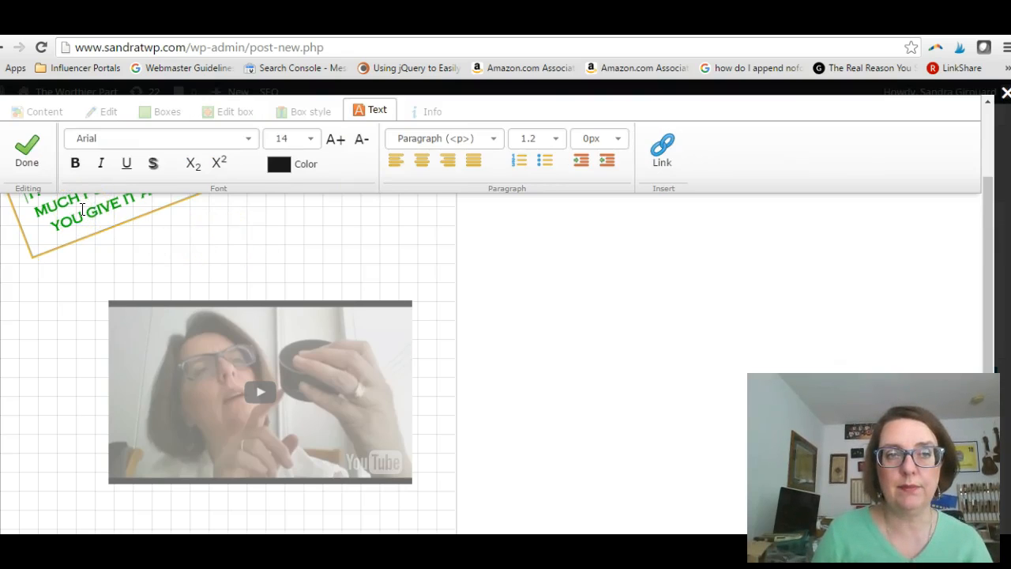
left_click(166, 271)
left_click(56, 219)
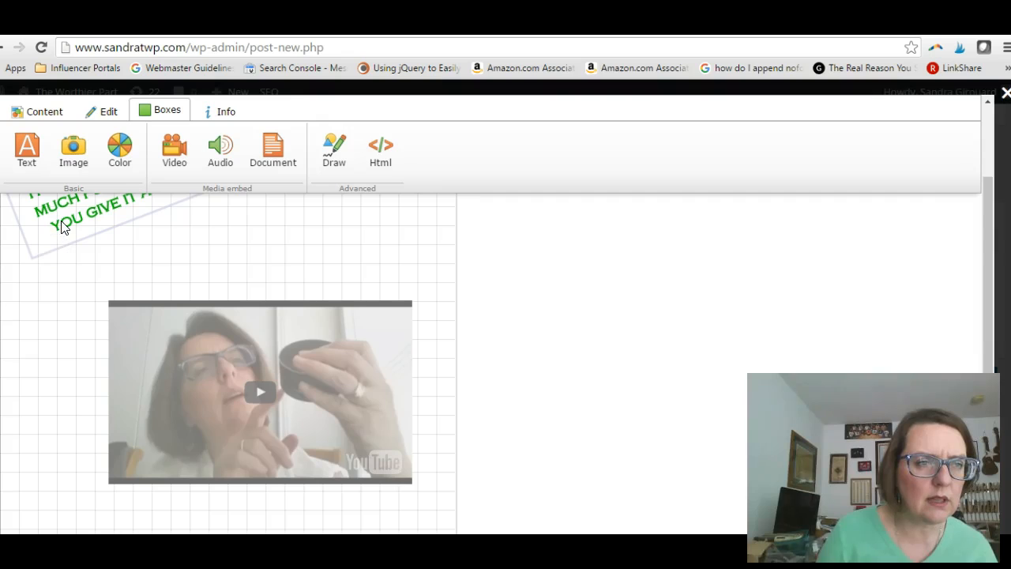
left_click(63, 224)
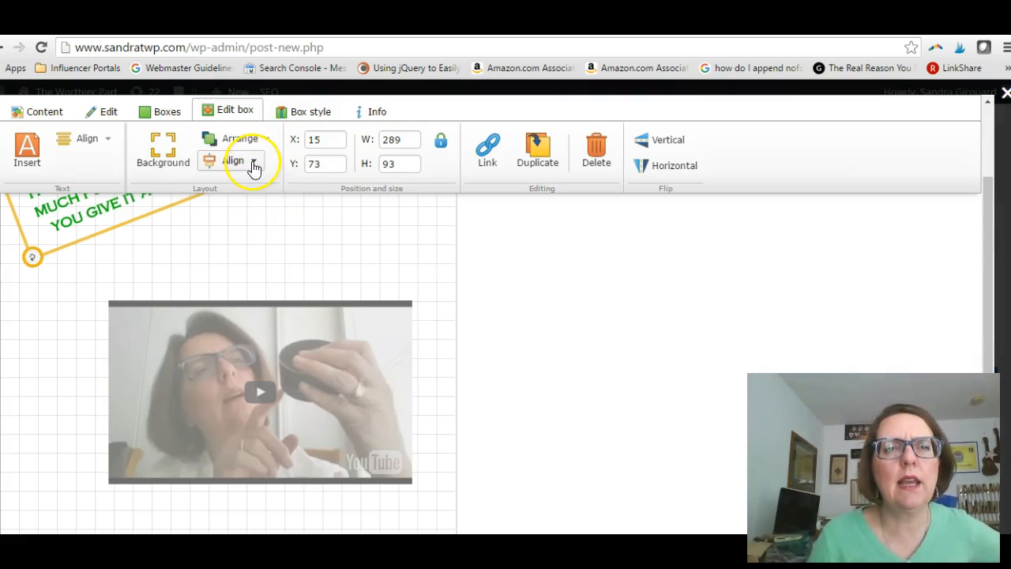
left_click(260, 264)
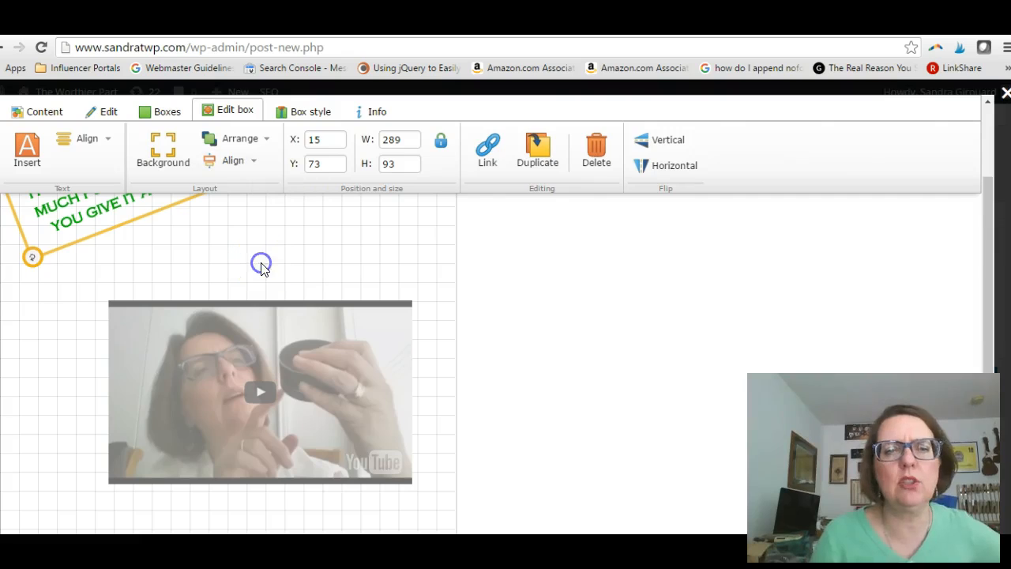
- Align the video box to the center of the canvas horizontally and to the middle vertically
left_click(263, 304)
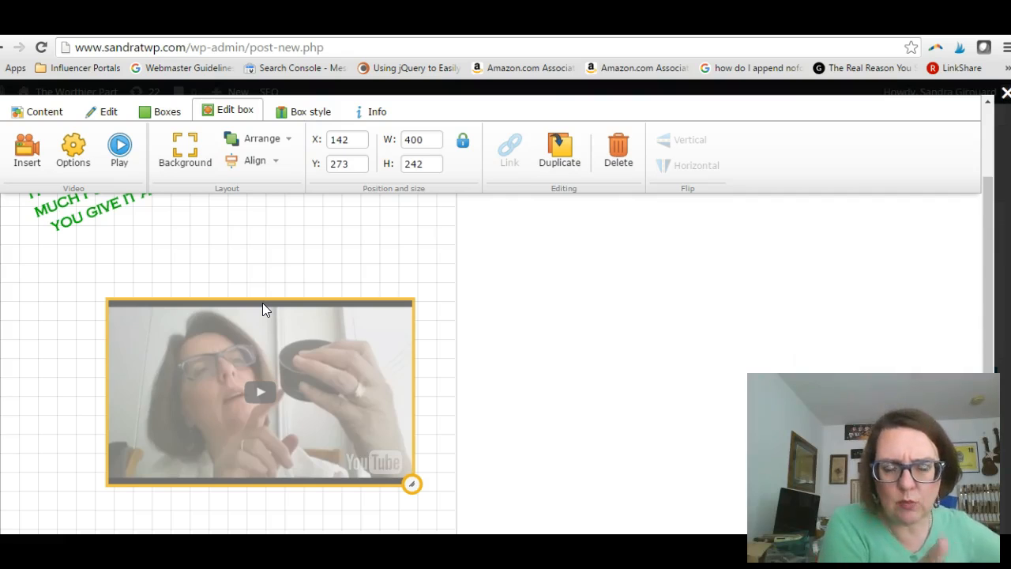
left_click(277, 161)
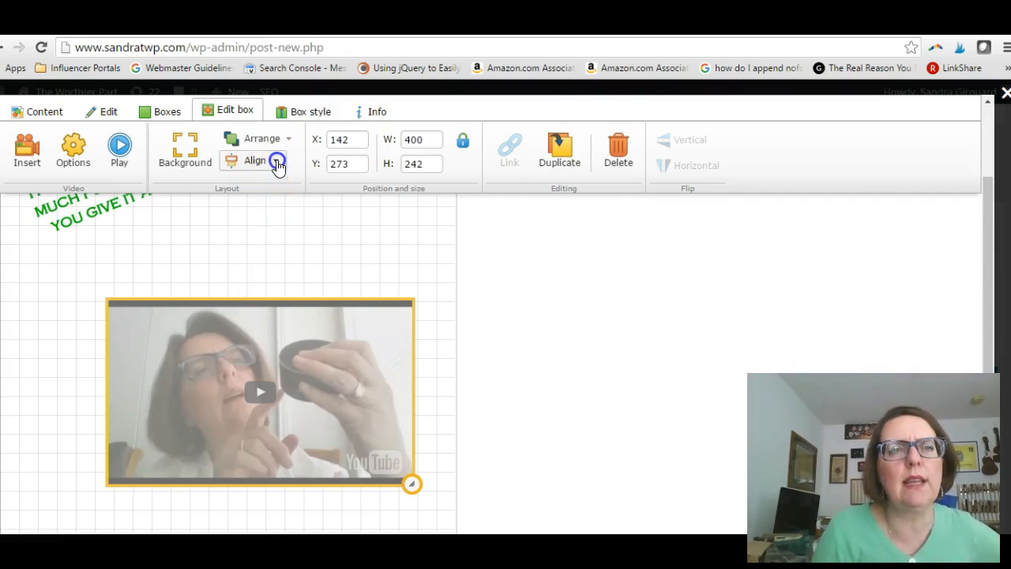
left_click(263, 201)
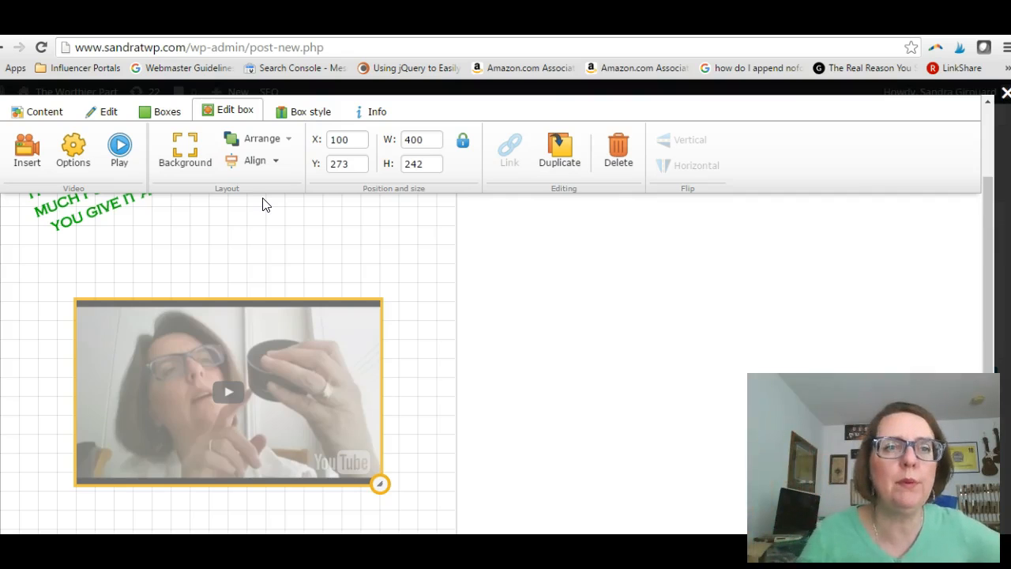
left_click(274, 166)
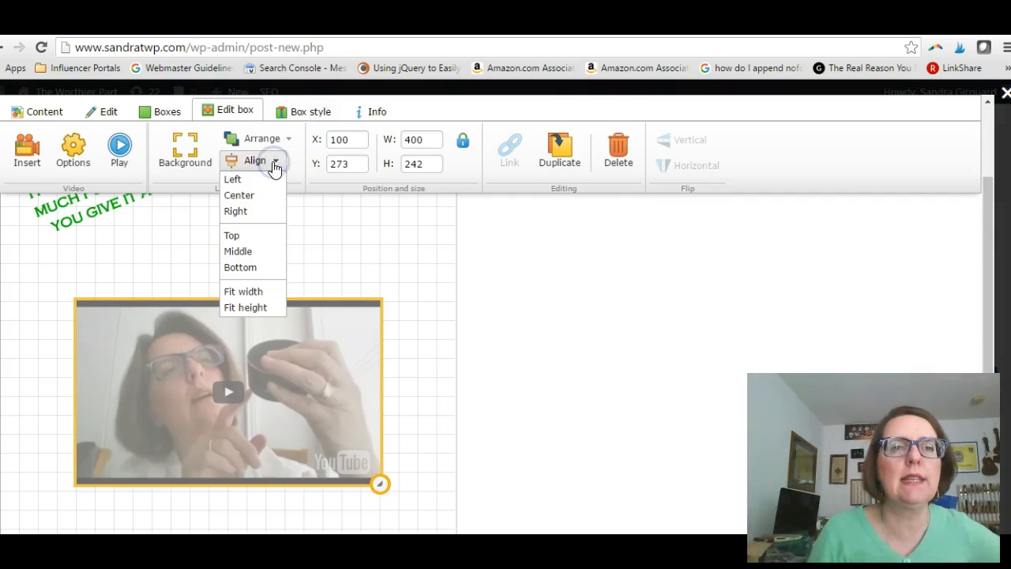
left_click(262, 261)
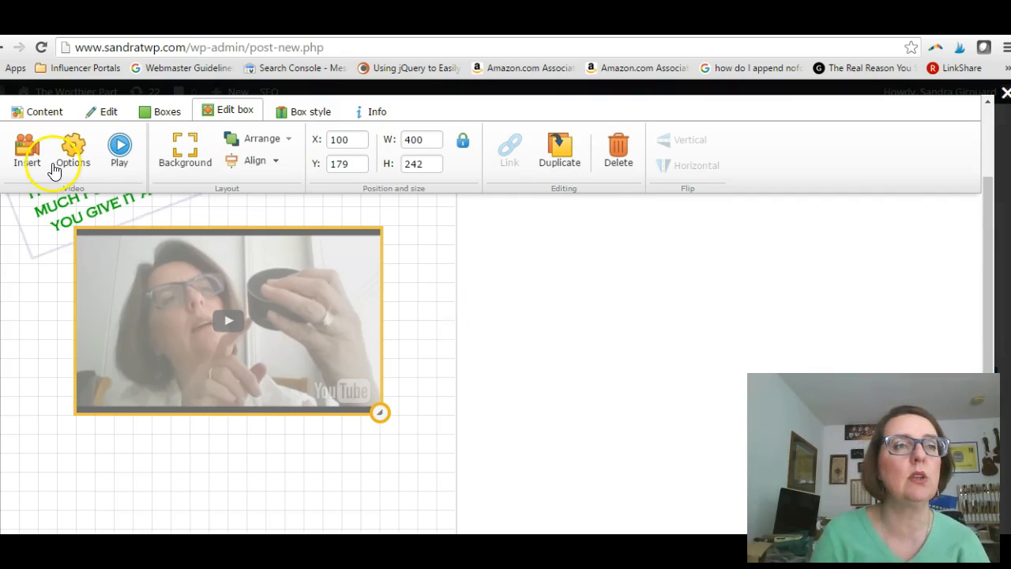
- Save the finished layout content to the post with the Standard save mode
left_click(34, 110)
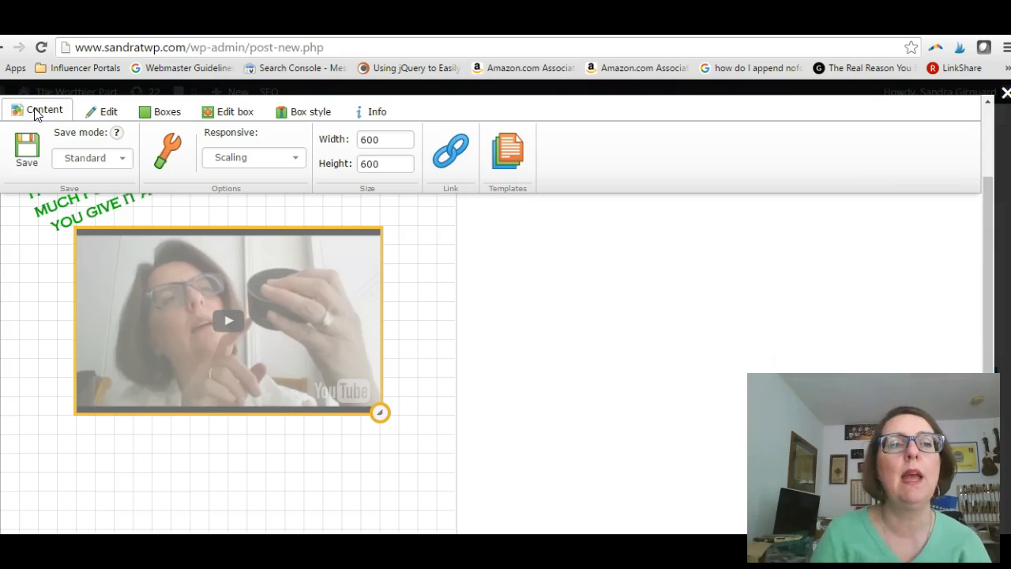
left_click(27, 153)
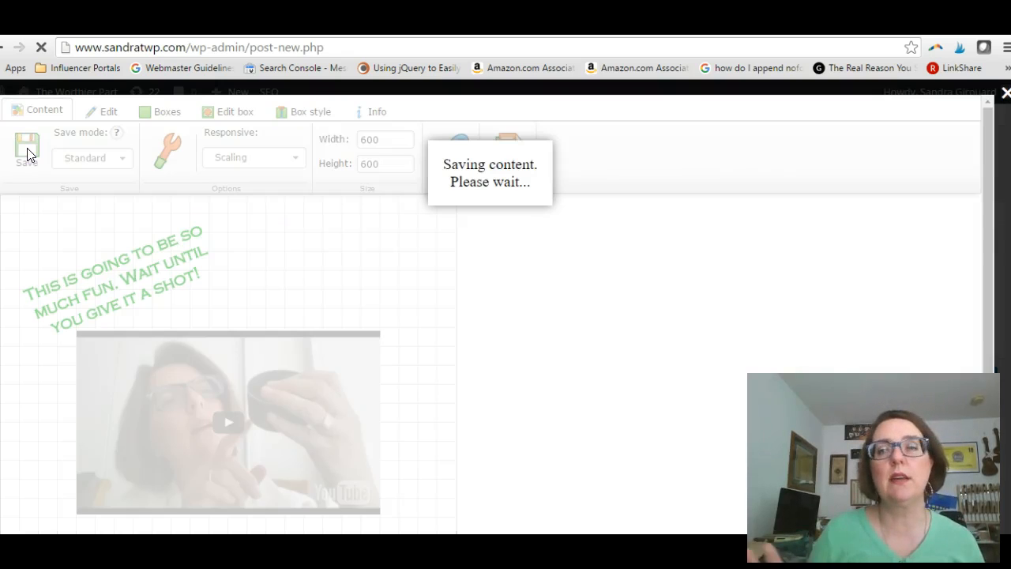